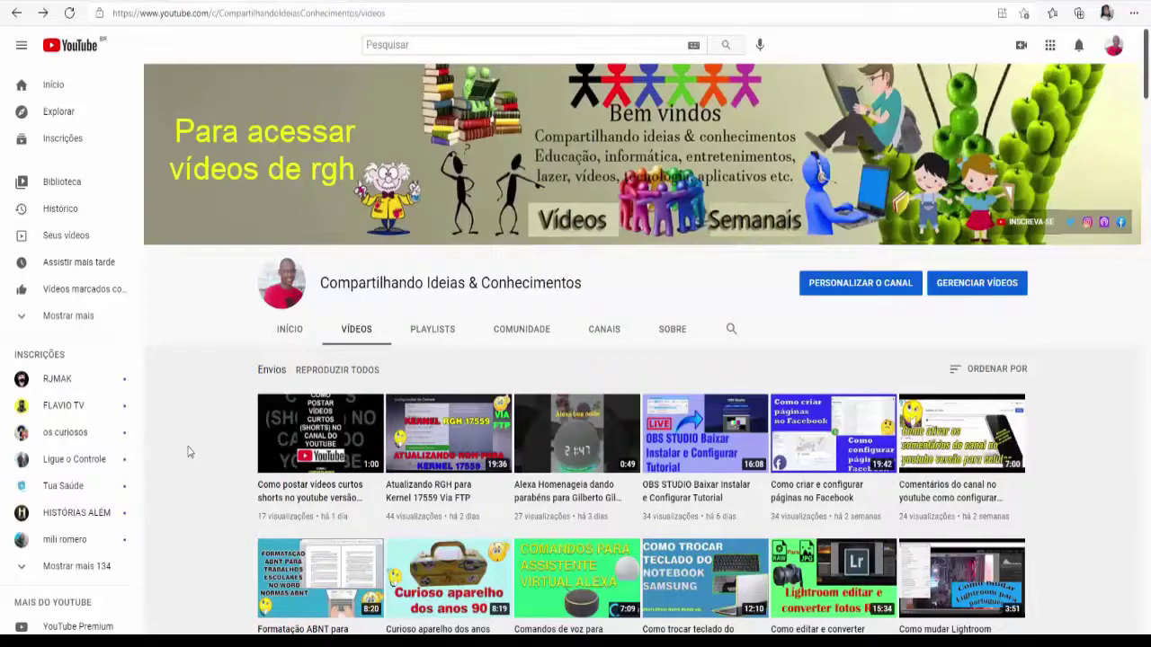
Open the channel's full "Xbox, Jogos pc, Games e outros" playlist and look through its videos.
{"action": "left_click", "coordinate": [434, 330]}
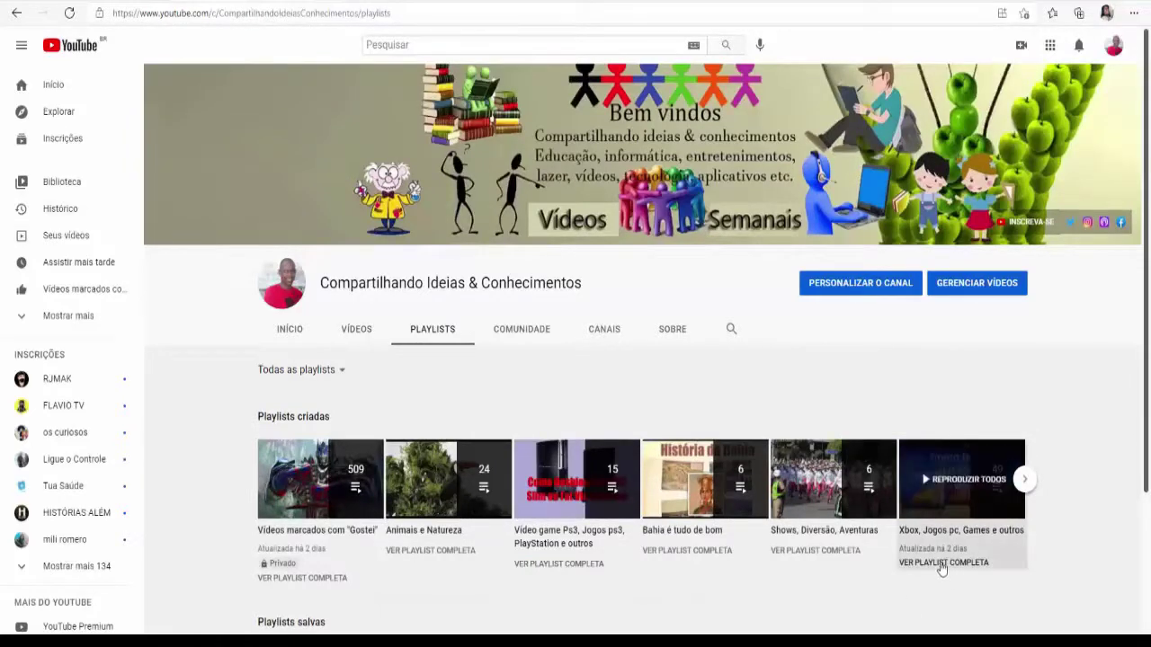
{"action": "left_click", "coordinate": [942, 562]}
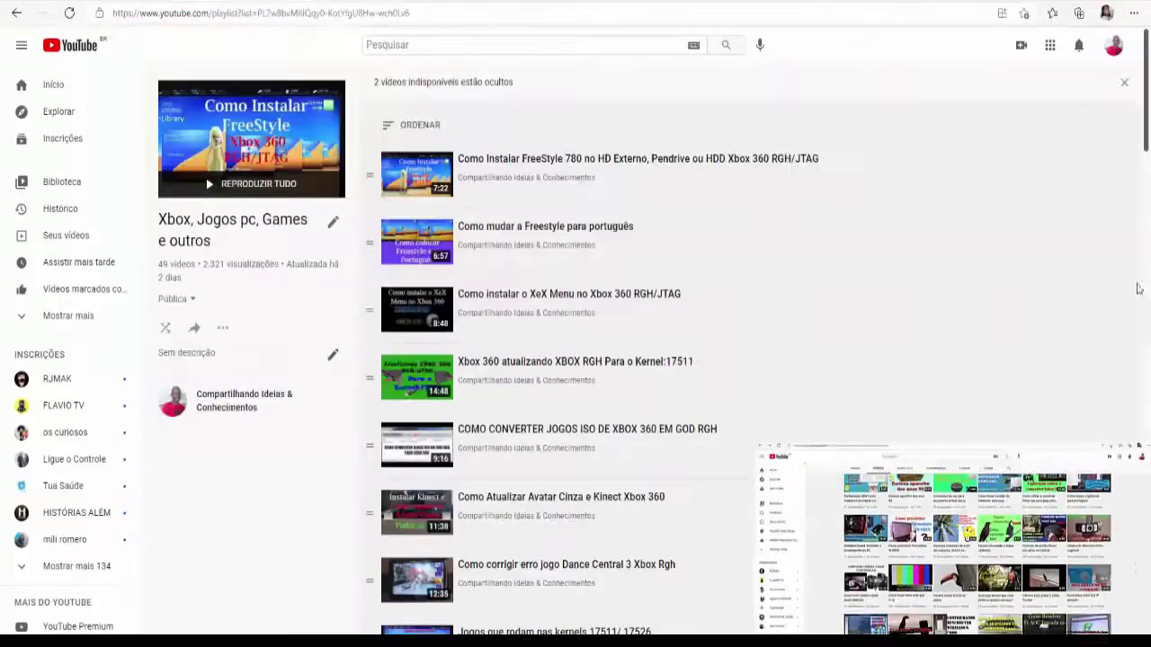
{"action": "left_click_drag", "start_coordinate": [1148, 144], "coordinate": [1148, 352]}
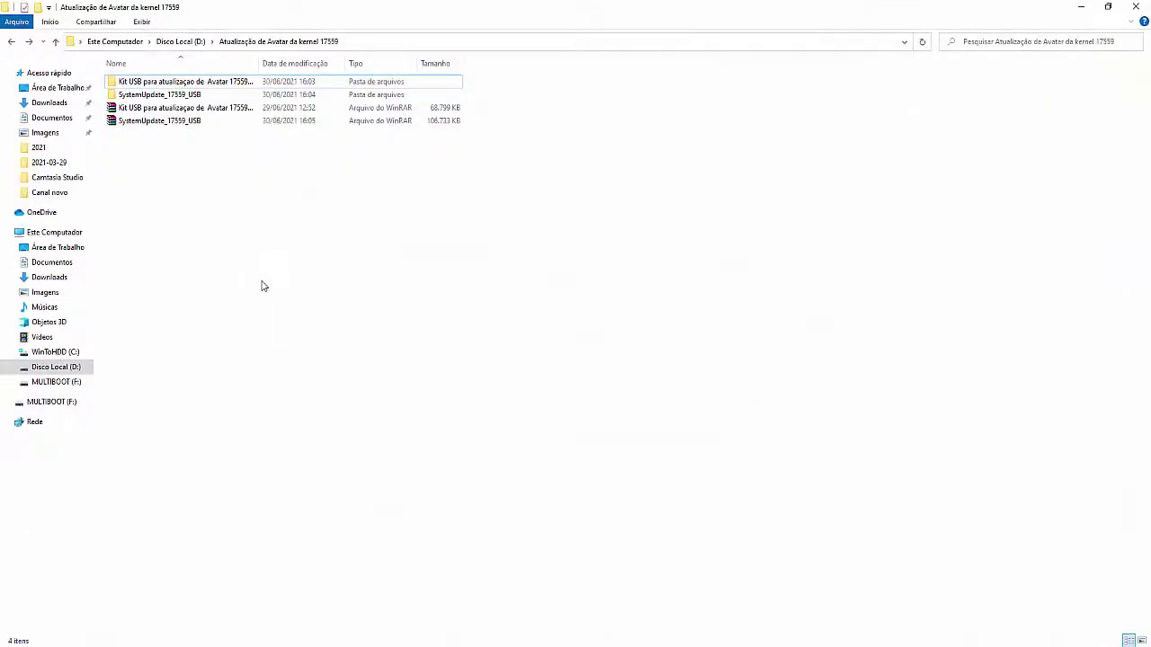
Check the contents of the MULTIBOOT (F:) drive and of the extracted Kit USB para atualizaçao de Avatar 17559 folder.
{"action": "left_click", "coordinate": [75, 383]}
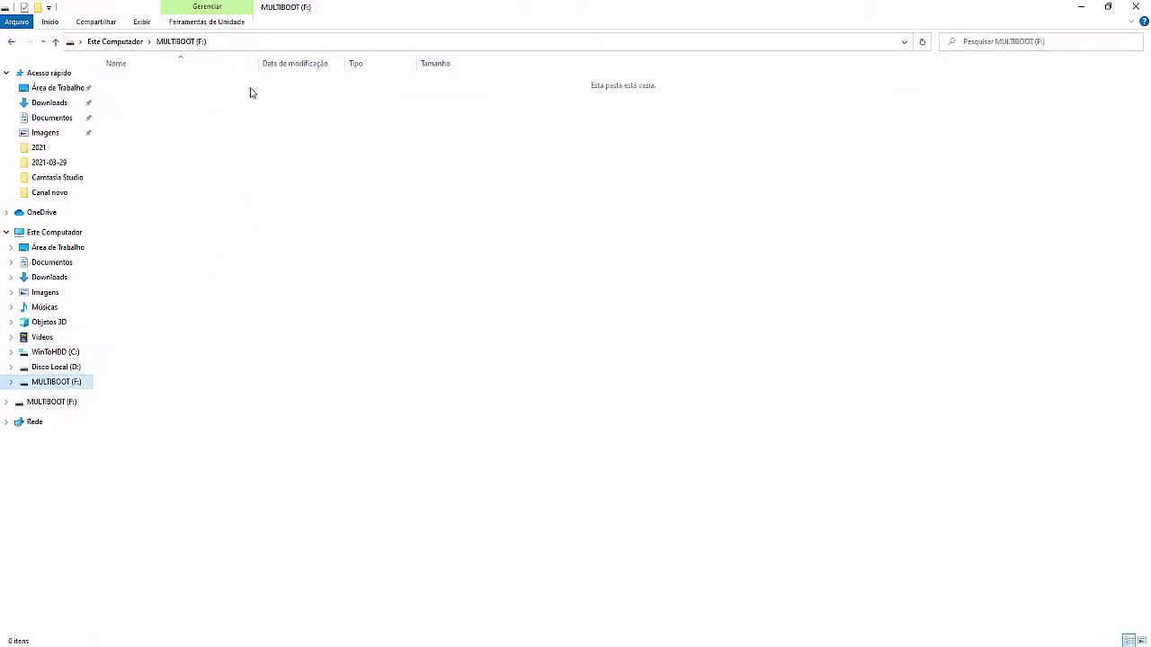
{"action": "left_click", "coordinate": [11, 44]}
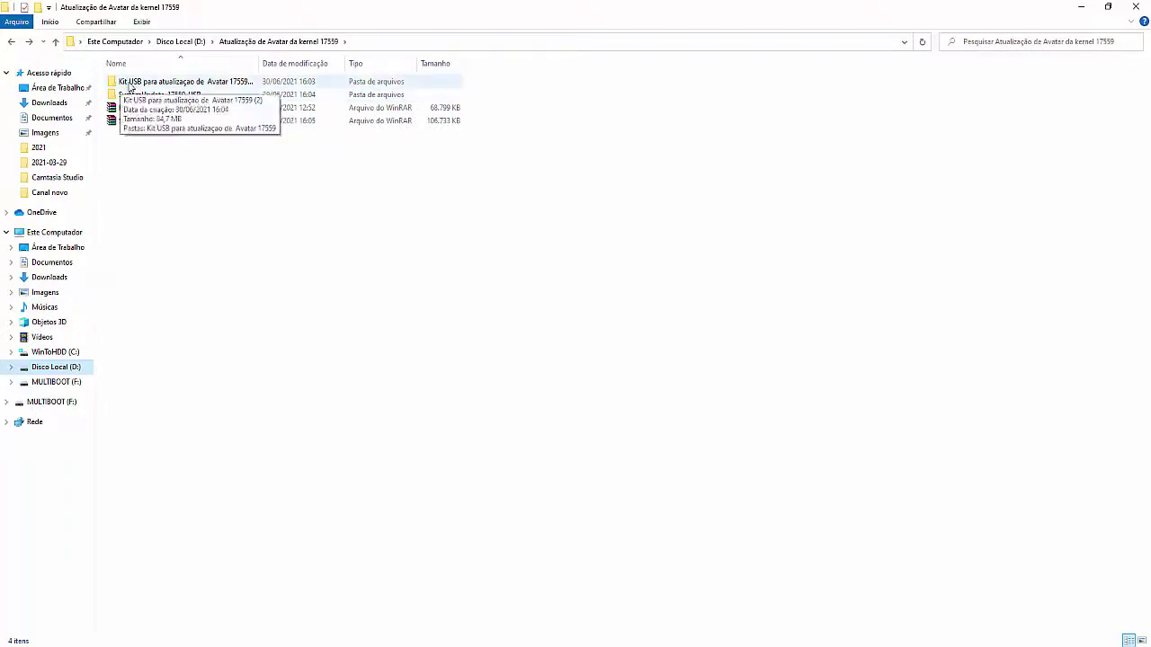
{"action": "double_click", "coordinate": [130, 85]}
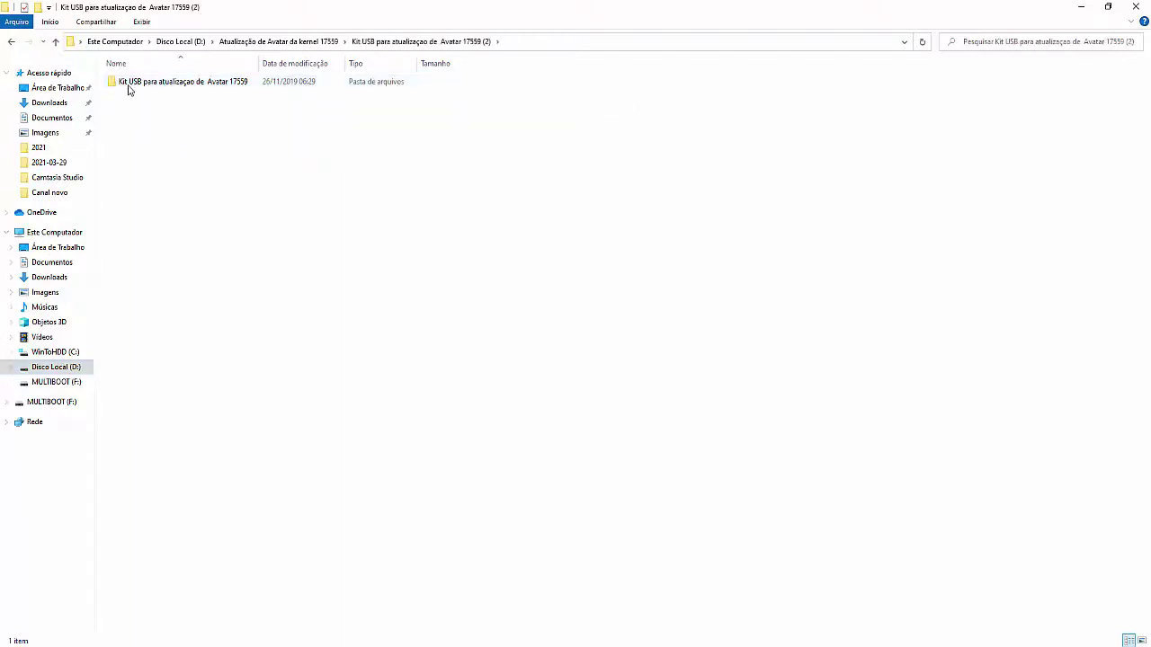
{"action": "left_click", "coordinate": [130, 84]}
{"action": "double_click", "coordinate": [129, 84]}
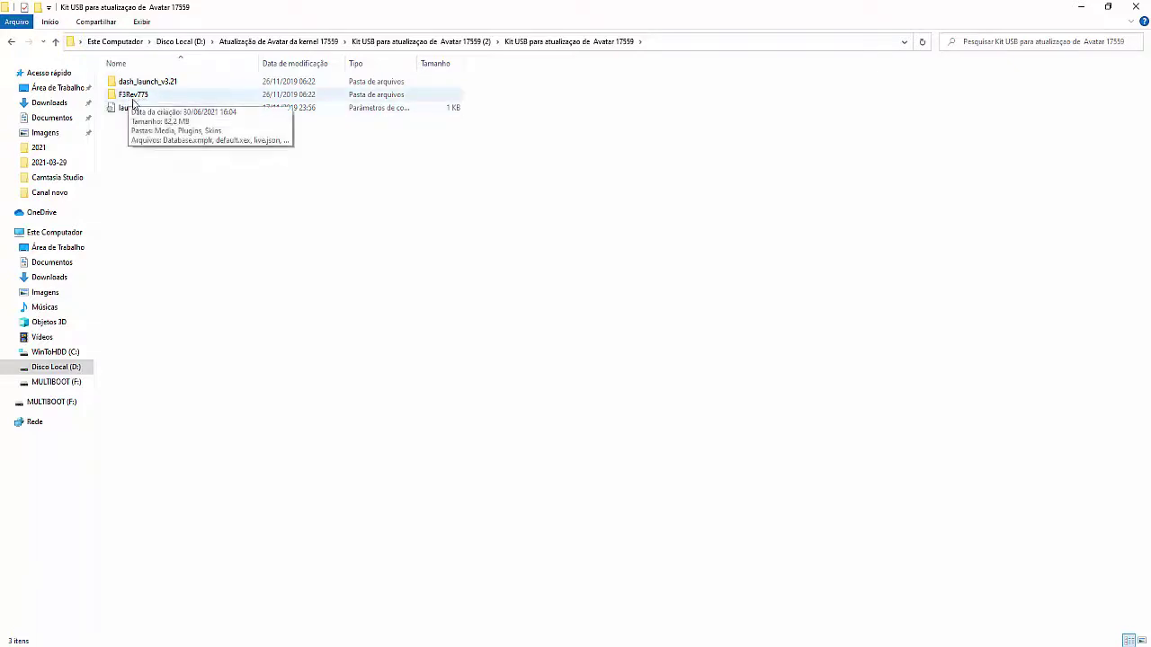
{"action": "key", "text": "alt+Left"}
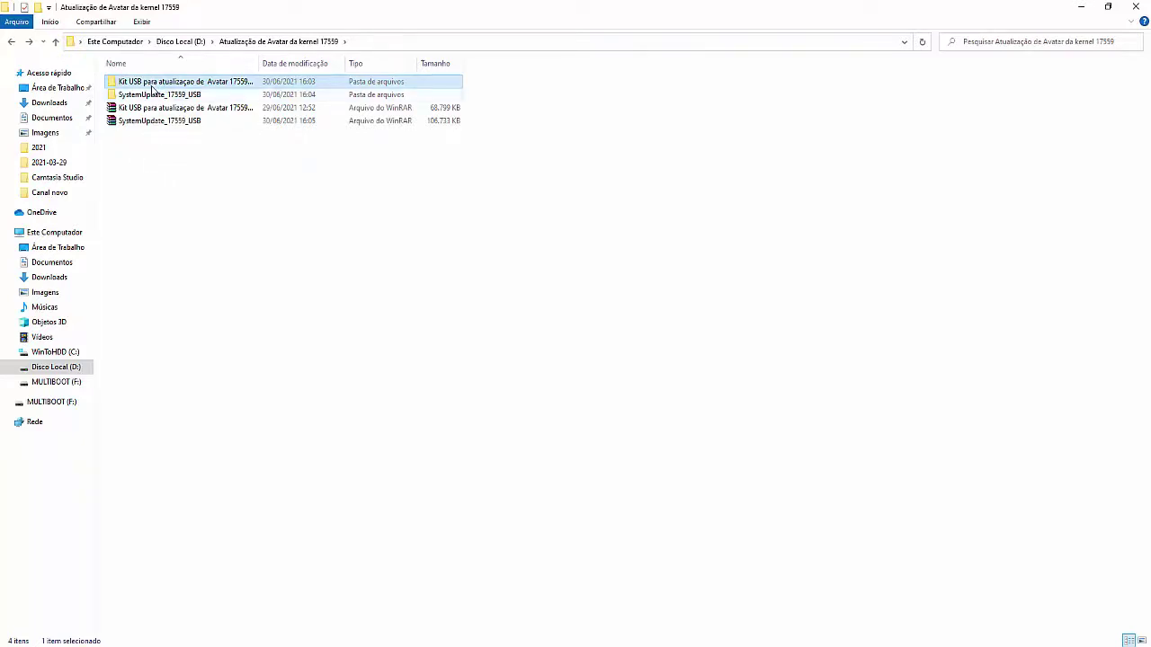
{"action": "mouse_move", "coordinate": [179, 87]}
{"action": "mouse_move", "coordinate": [146, 96]}
{"action": "left_click", "coordinate": [172, 83]}
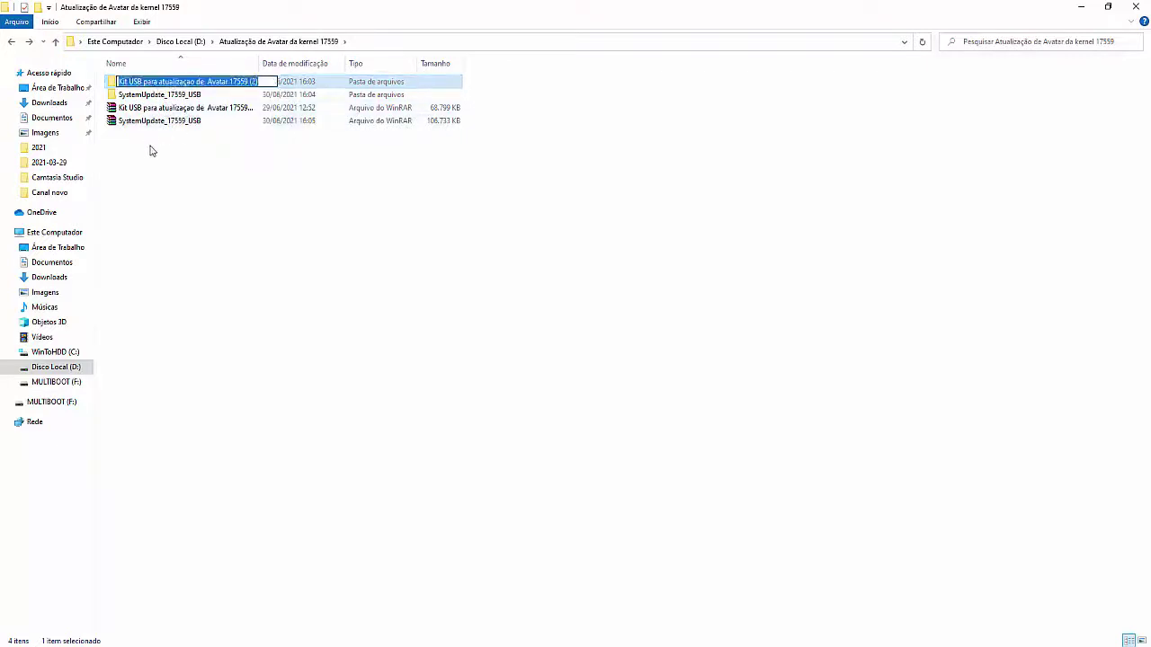
{"action": "left_click", "coordinate": [131, 100]}
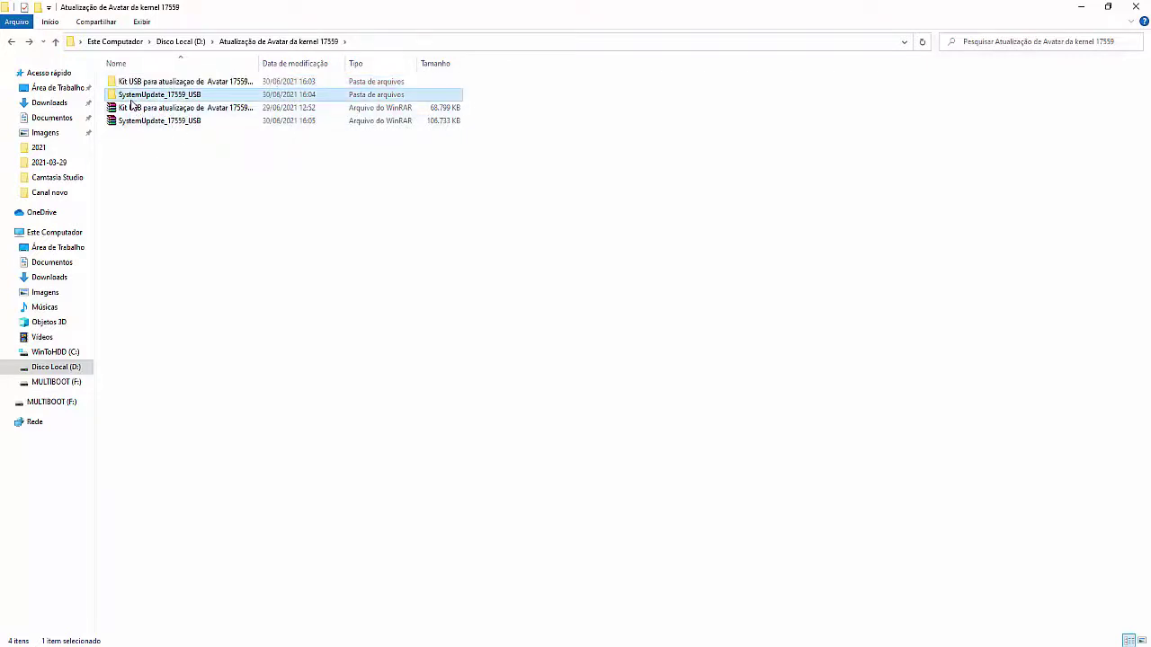
{"action": "left_click", "coordinate": [210, 225]}
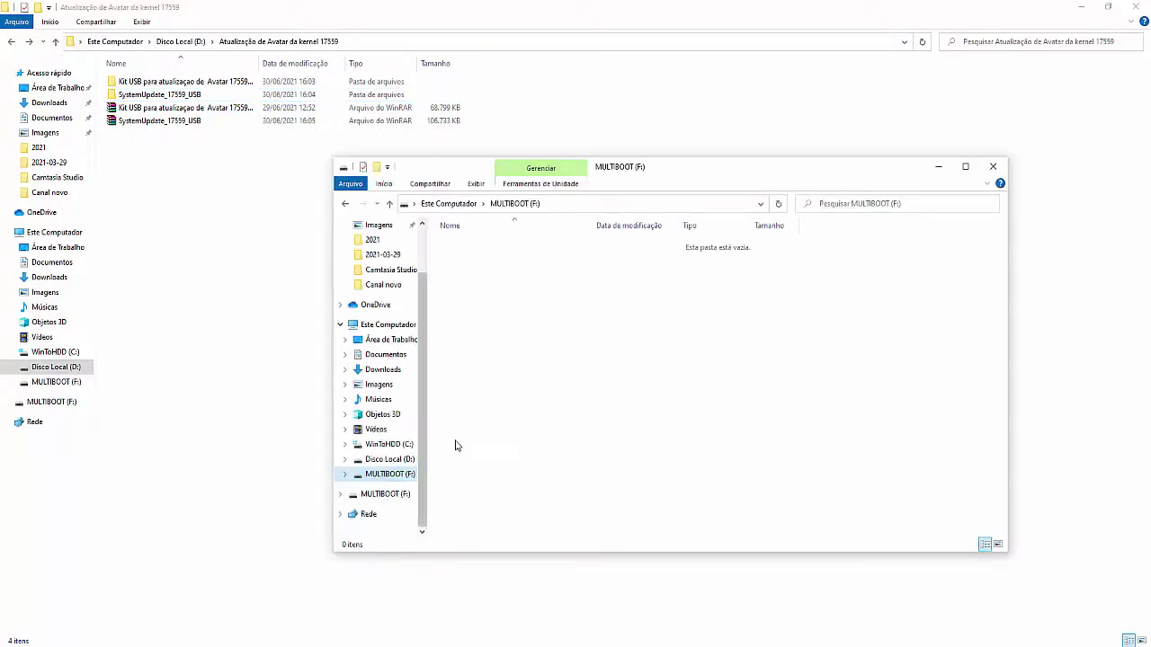
Quick-format the MULTIBOOT (F:) drive as FAT32 with 4096-byte allocation units and the volume label MULTIBOOT.
{"action": "right_click", "coordinate": [384, 479]}
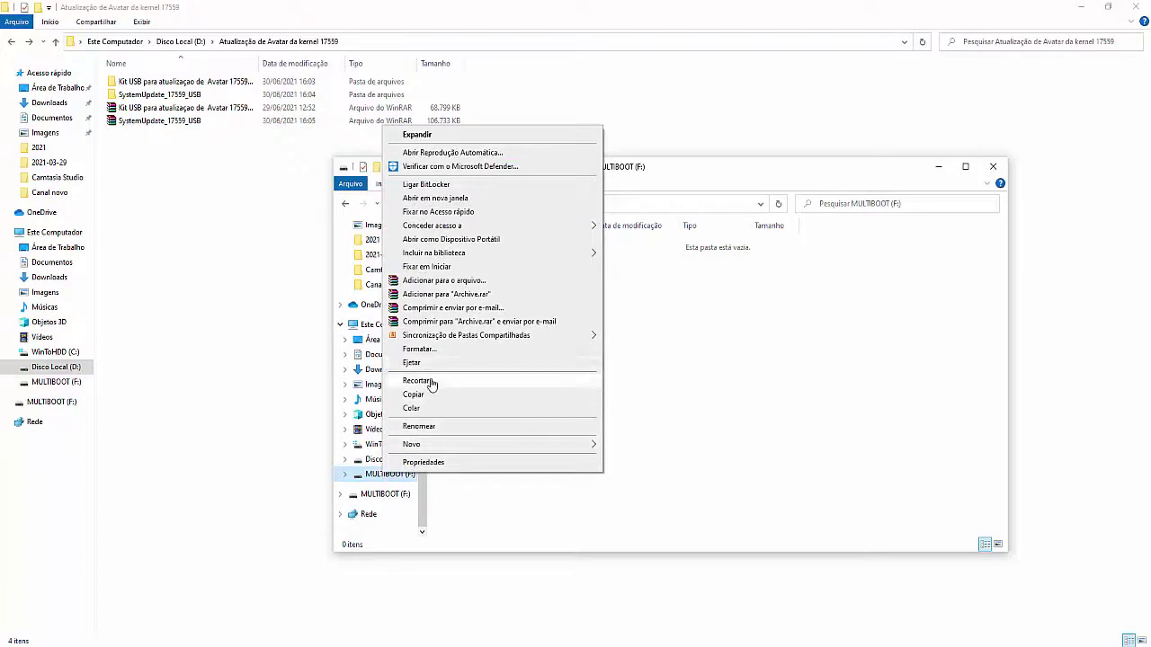
{"action": "left_click", "coordinate": [418, 349]}
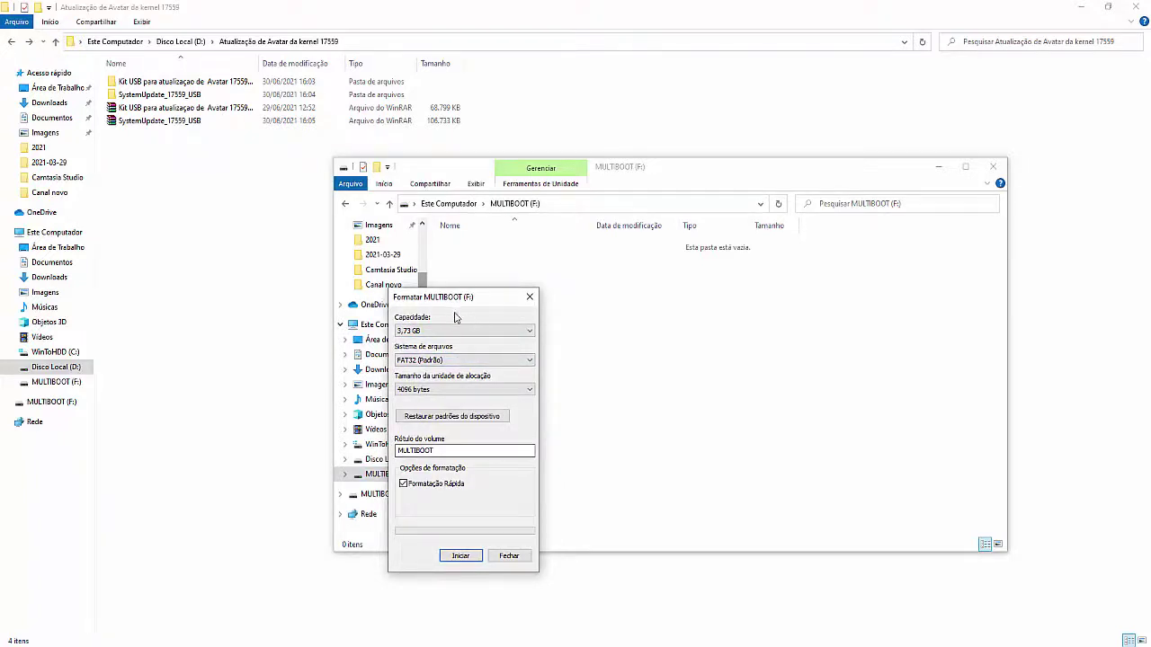
{"action": "left_click", "coordinate": [459, 556]}
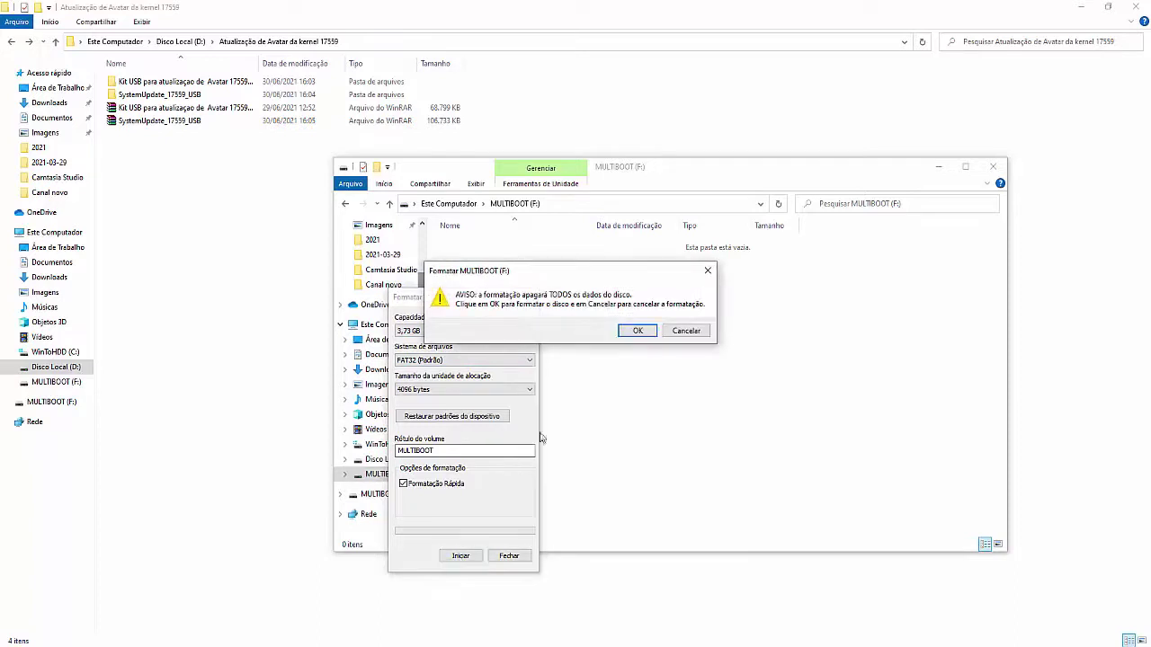
{"action": "left_click", "coordinate": [636, 330]}
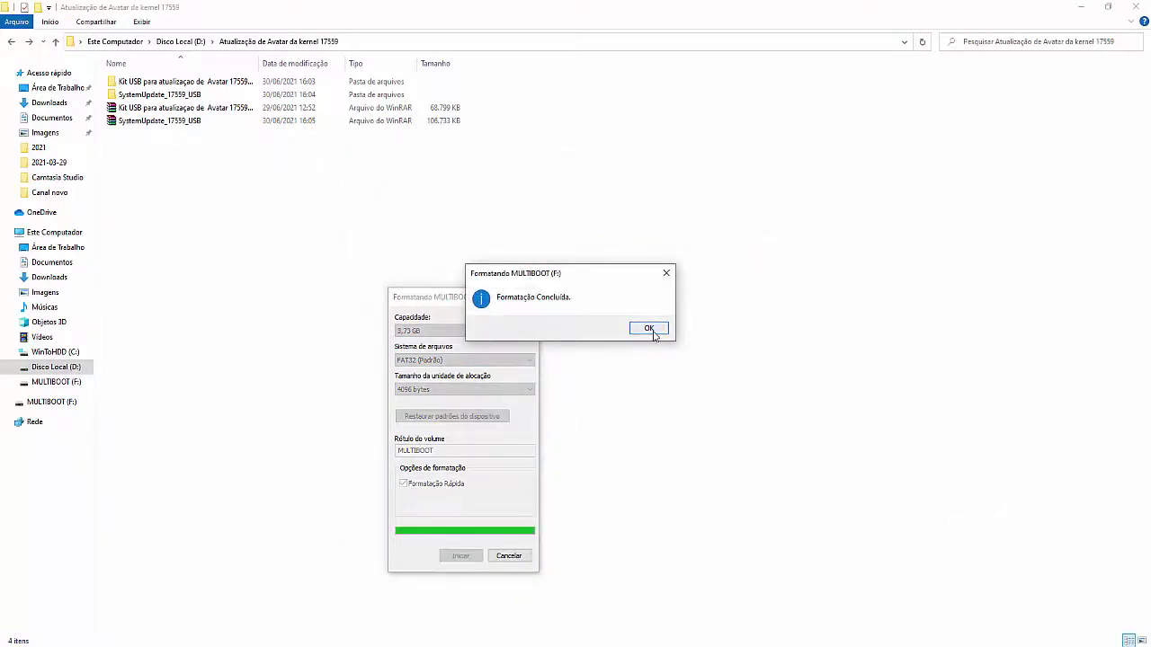
{"action": "left_click", "coordinate": [649, 329]}
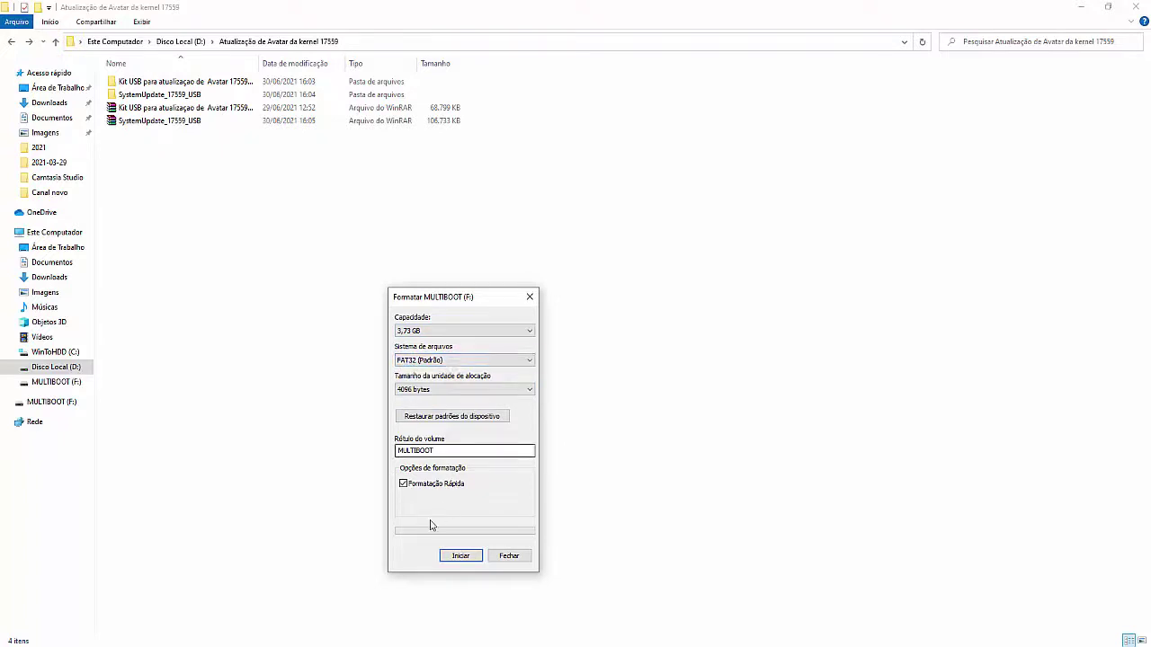
{"action": "left_click", "coordinate": [513, 555]}
{"action": "left_click", "coordinate": [134, 109]}
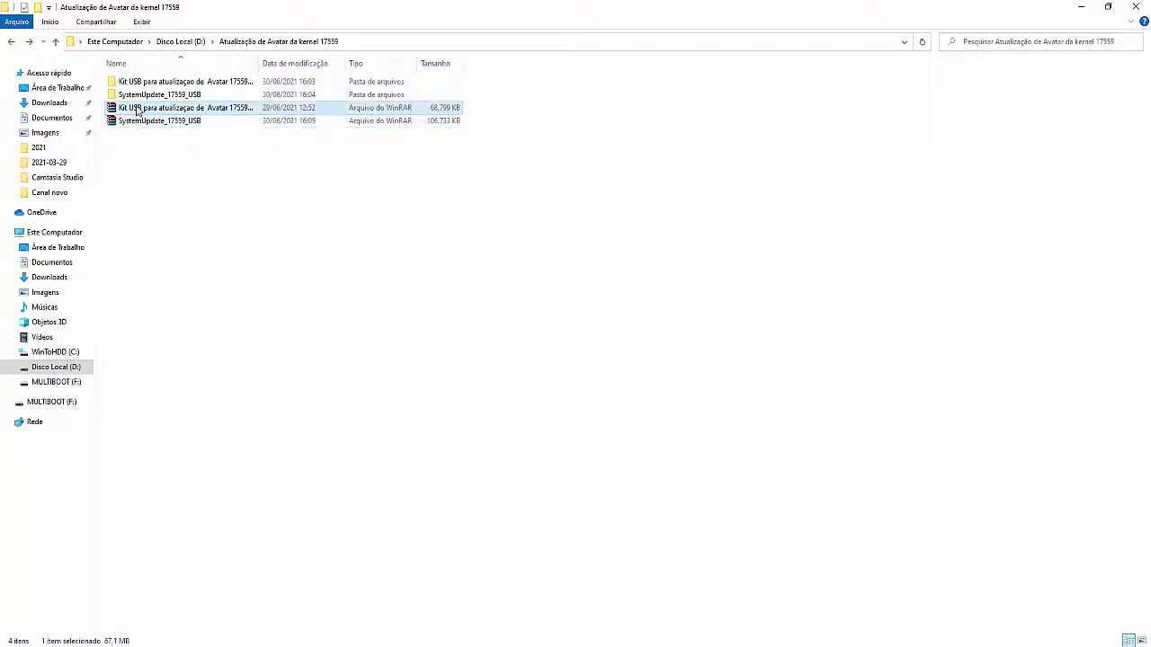
{"action": "left_click", "coordinate": [131, 126]}
{"action": "left_click", "coordinate": [134, 110]}
{"action": "left_click", "coordinate": [125, 123]}
{"action": "left_click", "coordinate": [129, 110]}
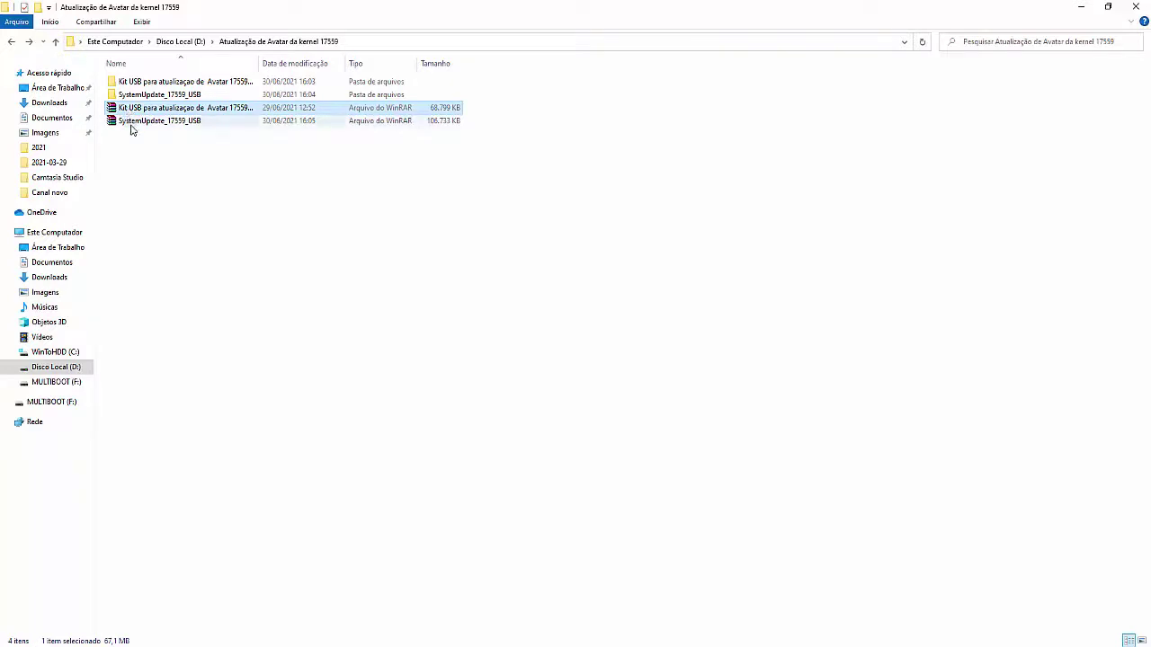
{"action": "left_click", "coordinate": [132, 126]}
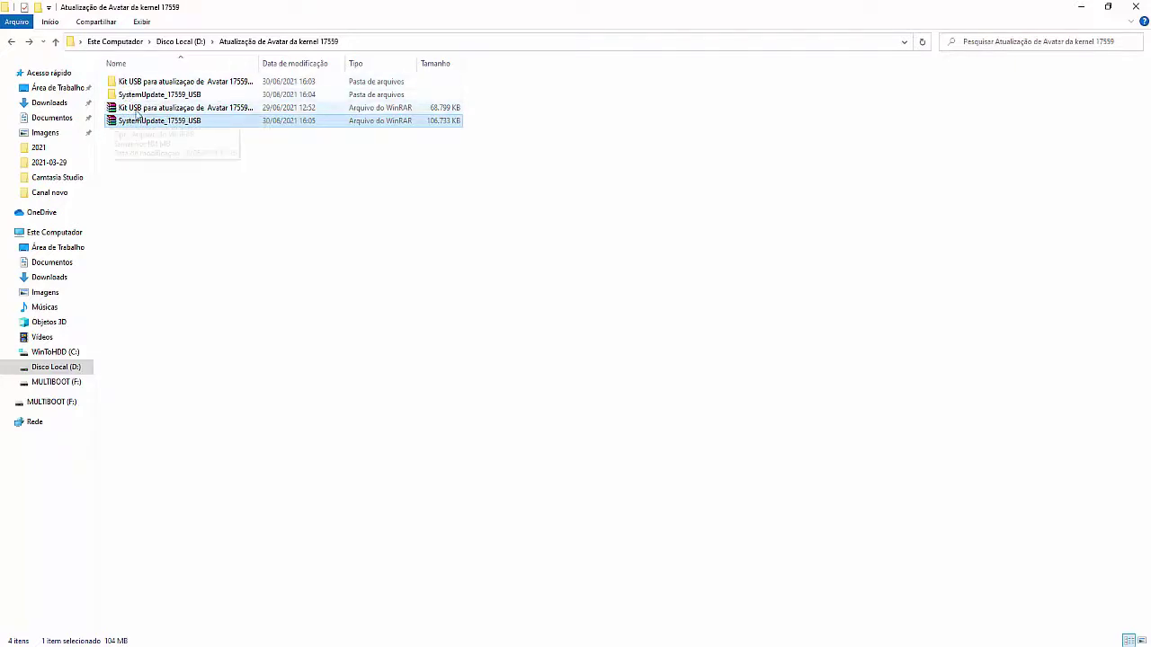
{"action": "left_click", "coordinate": [118, 108]}
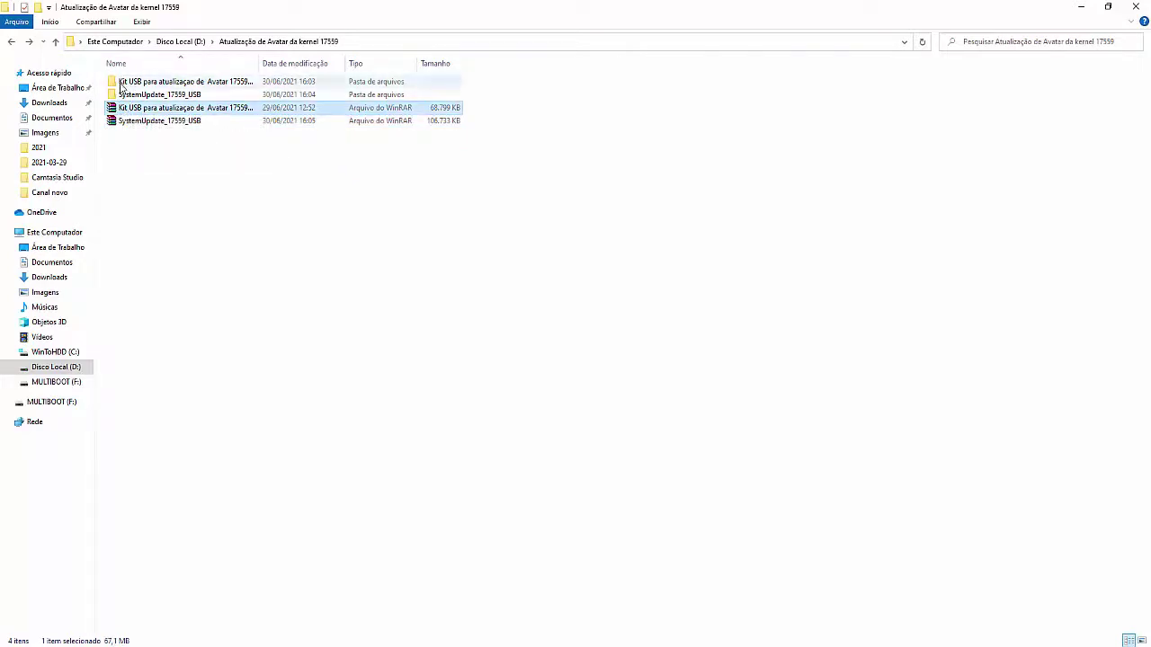
Copy dash_launch_v3.21, F3Rev775 and launch from the inner Kit USB para atualizaçao de Avatar 17559 folder to the root of MULTIBOOT (F:).
{"action": "double_click", "coordinate": [117, 83]}
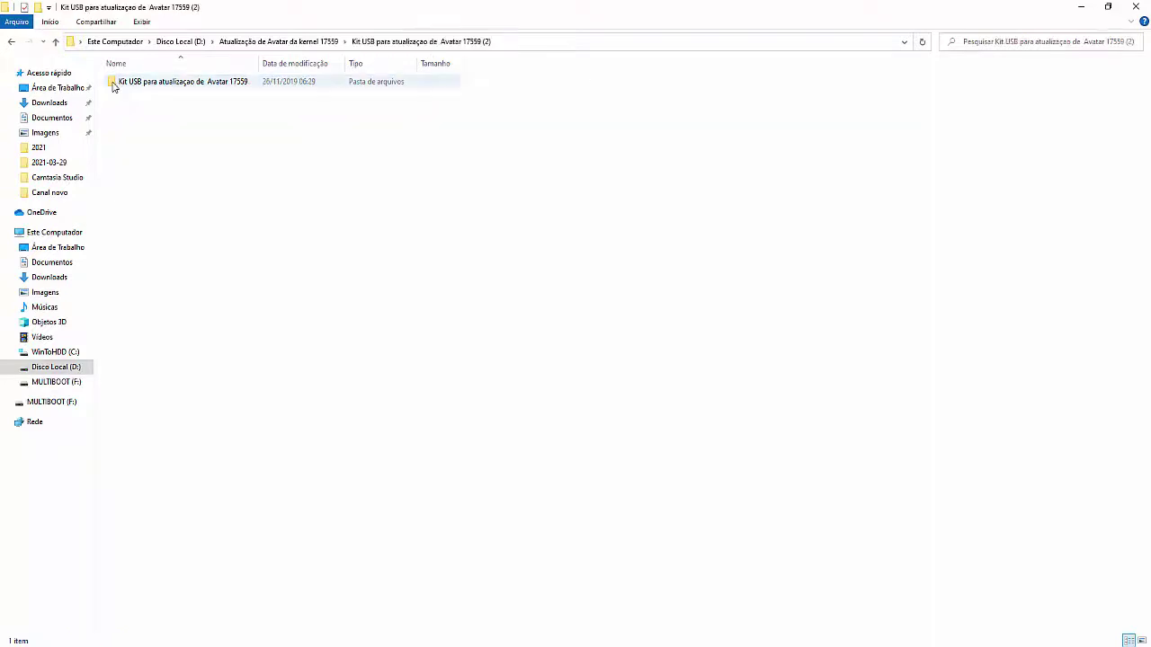
{"action": "double_click", "coordinate": [113, 83]}
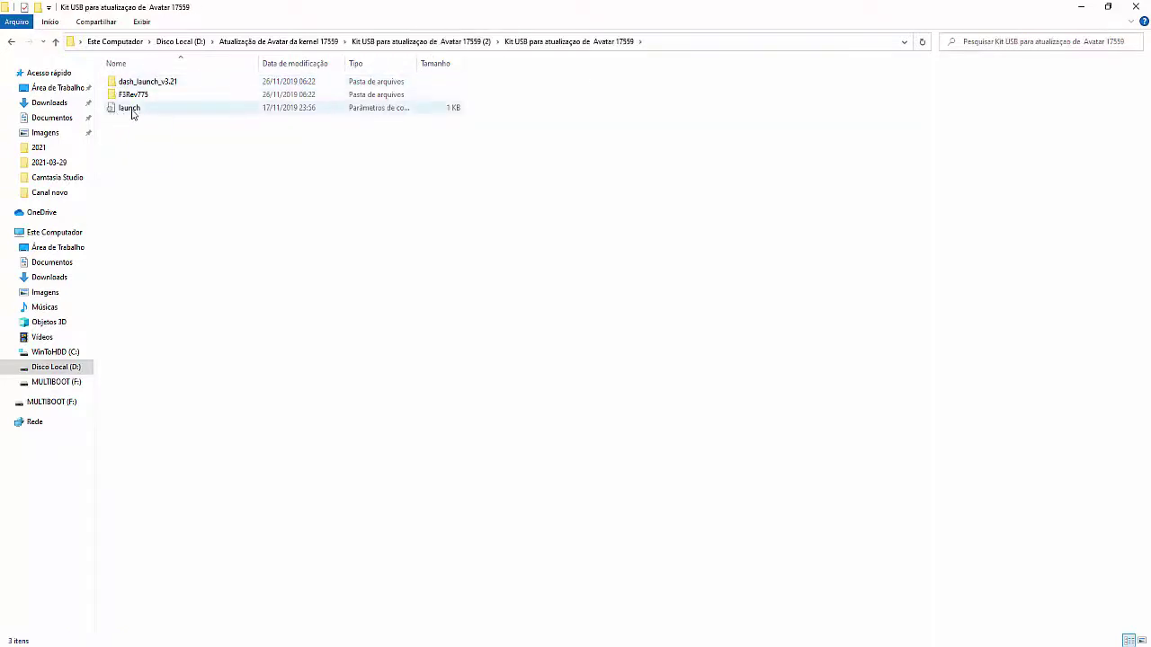
{"action": "left_click", "coordinate": [132, 109]}
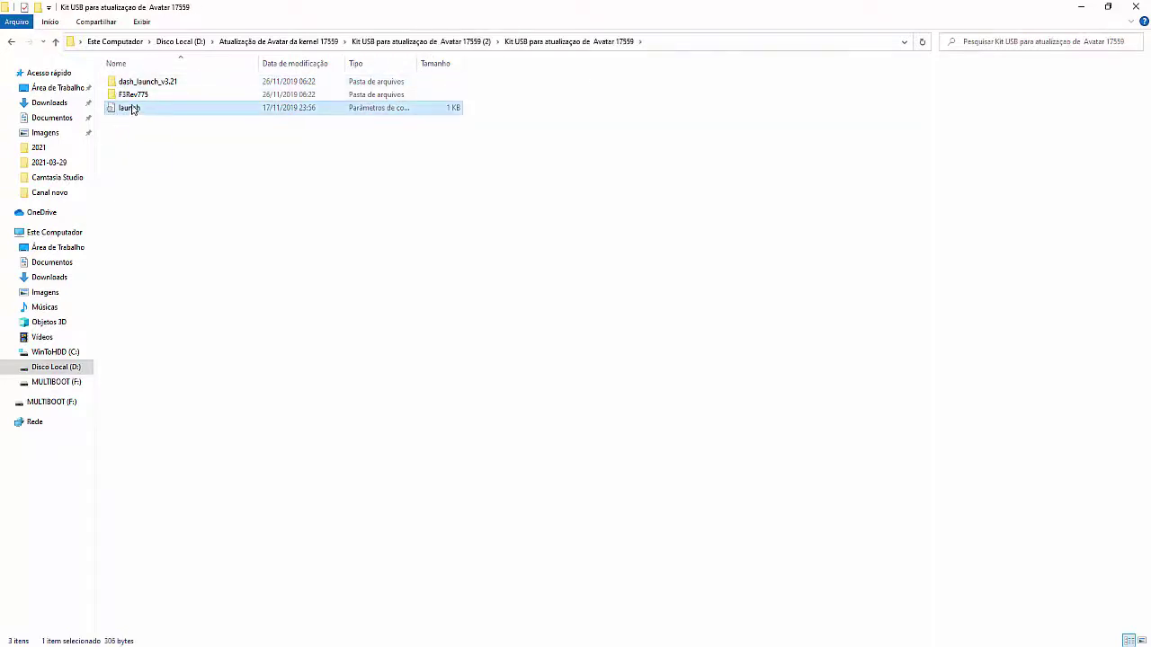
{"action": "left_click", "coordinate": [132, 83], "text": "shift"}
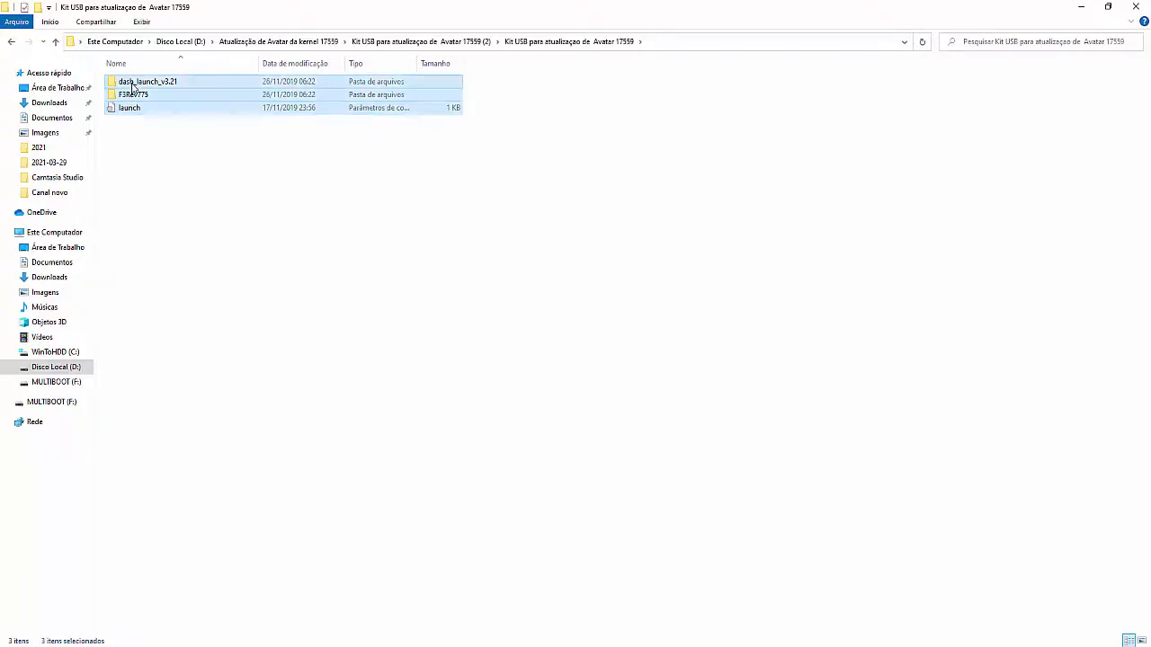
{"action": "right_click", "coordinate": [132, 86]}
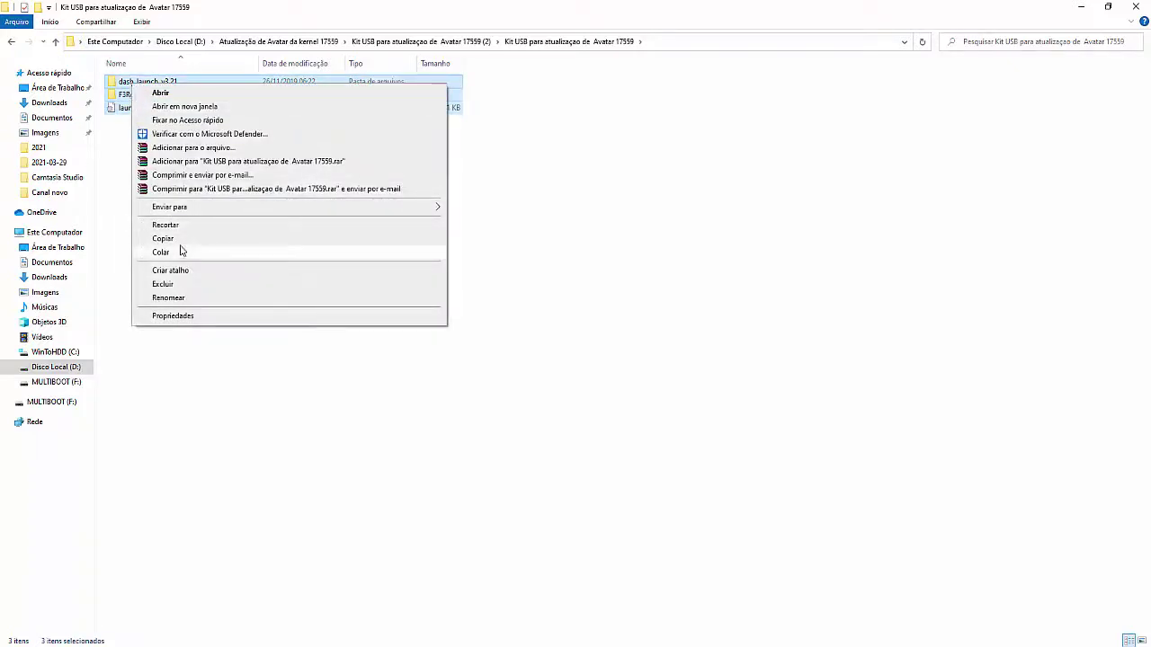
{"action": "left_click", "coordinate": [179, 241]}
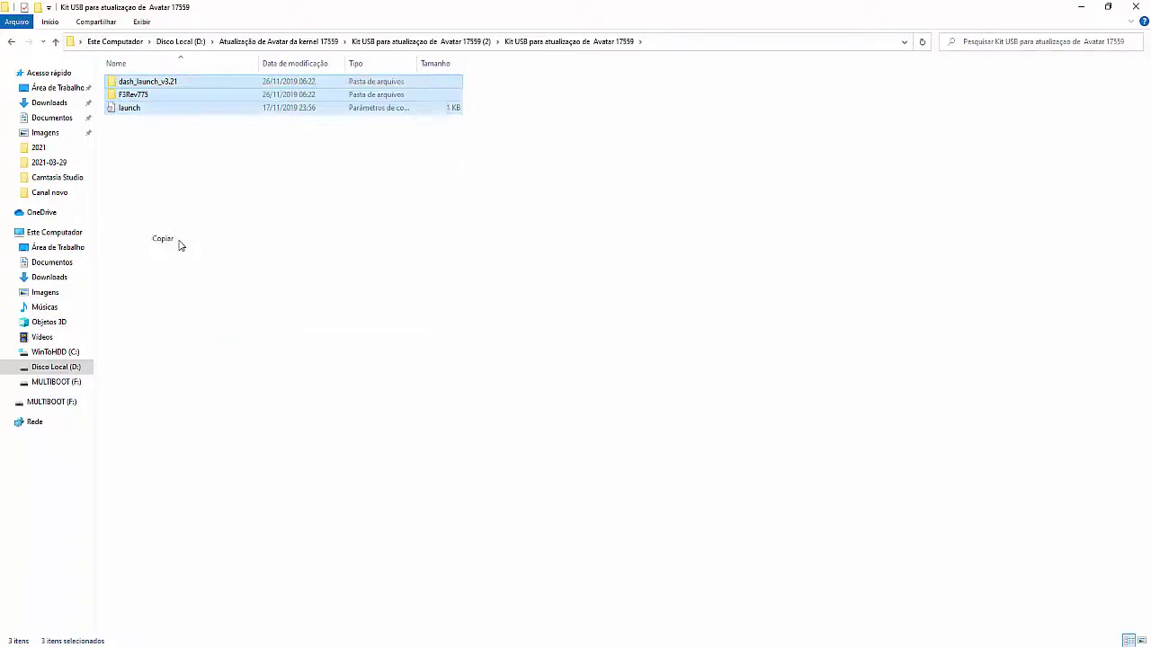
{"action": "left_click", "coordinate": [57, 382]}
{"action": "right_click", "coordinate": [241, 173]}
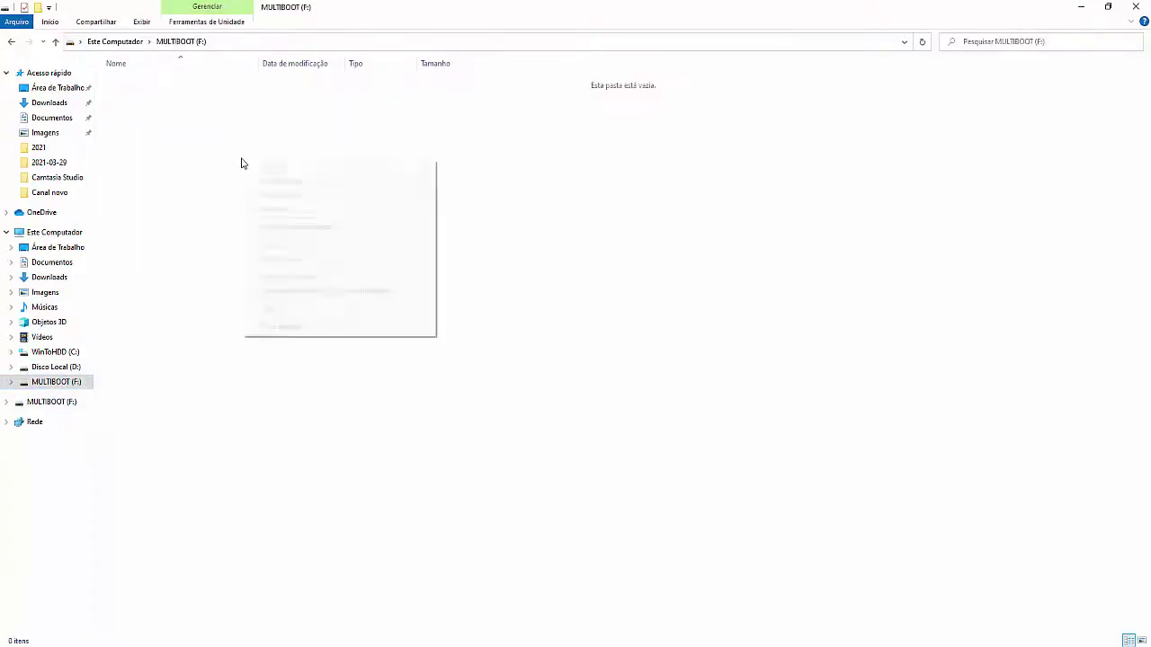
{"action": "left_click", "coordinate": [269, 244]}
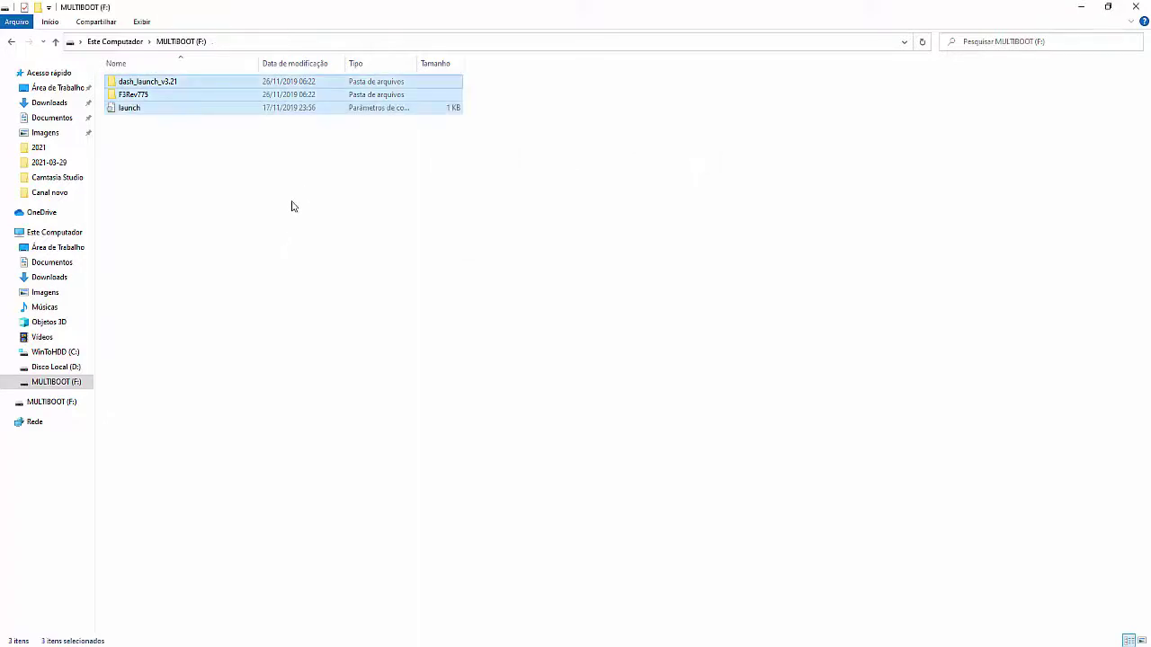
{"action": "left_click", "coordinate": [263, 213]}
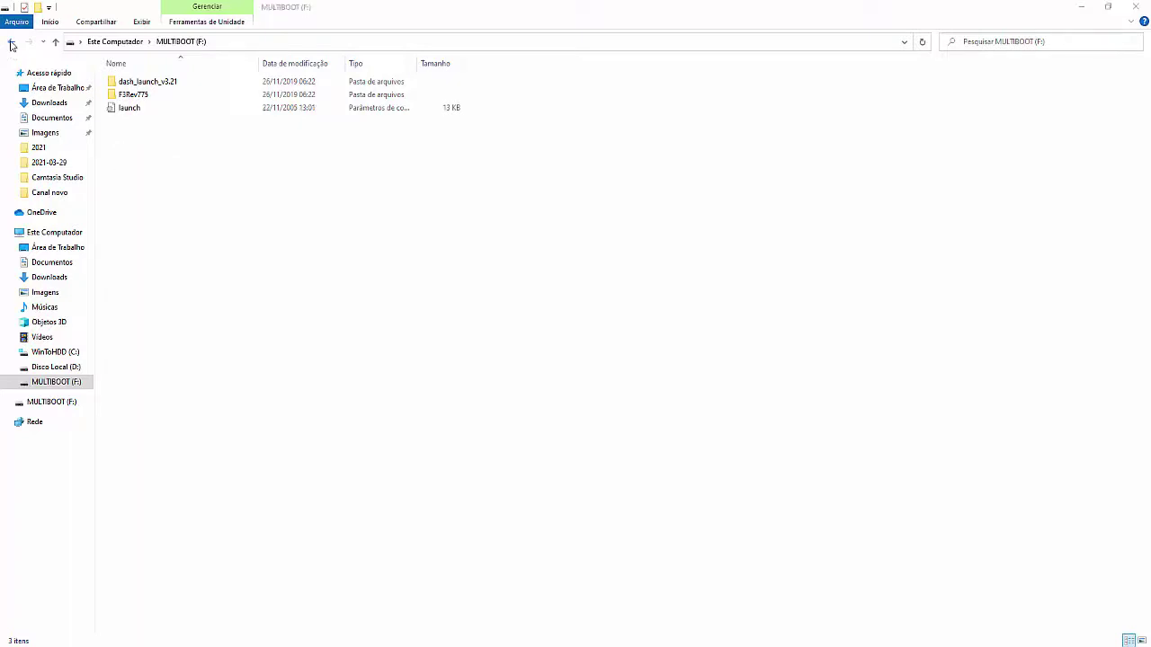
Inspect the files inside the $SystemUpdate folder of SystemUpdate_17559_USB and return to its parent folder.
{"action": "left_click", "coordinate": [11, 43]}
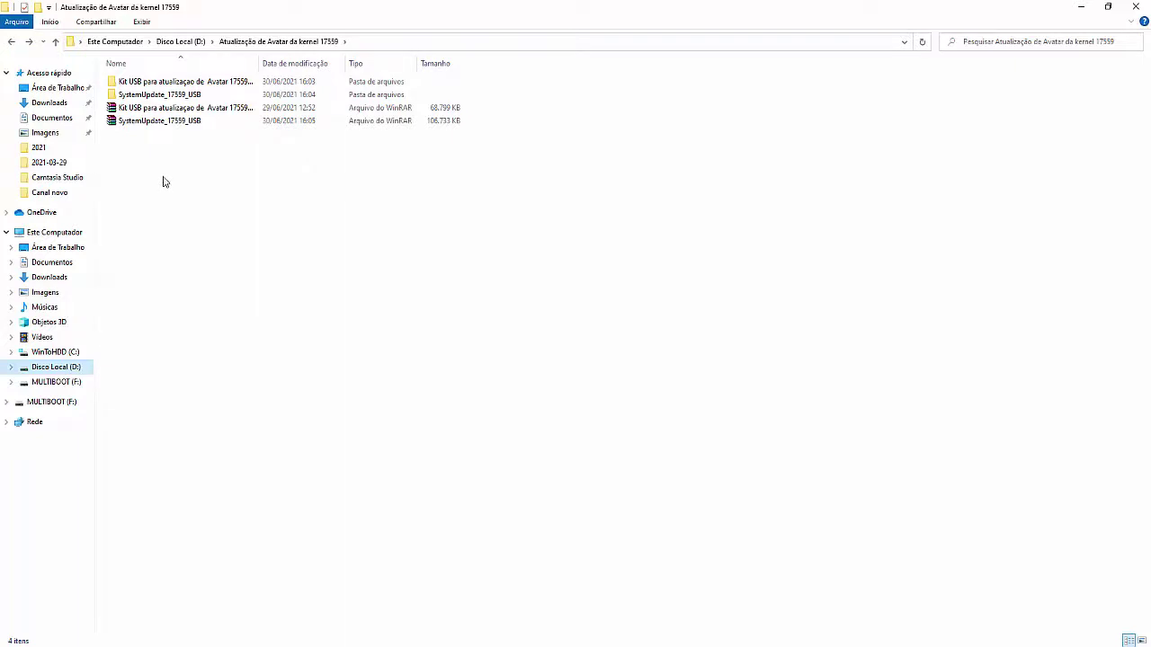
{"action": "left_click", "coordinate": [139, 97]}
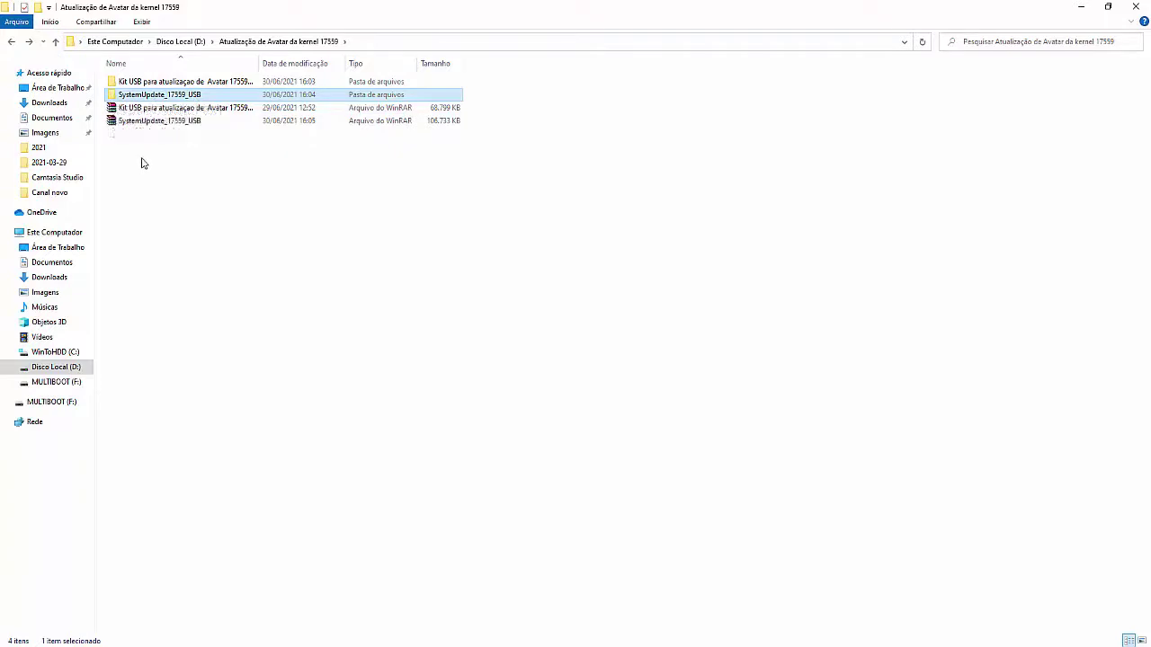
{"action": "double_click", "coordinate": [134, 96]}
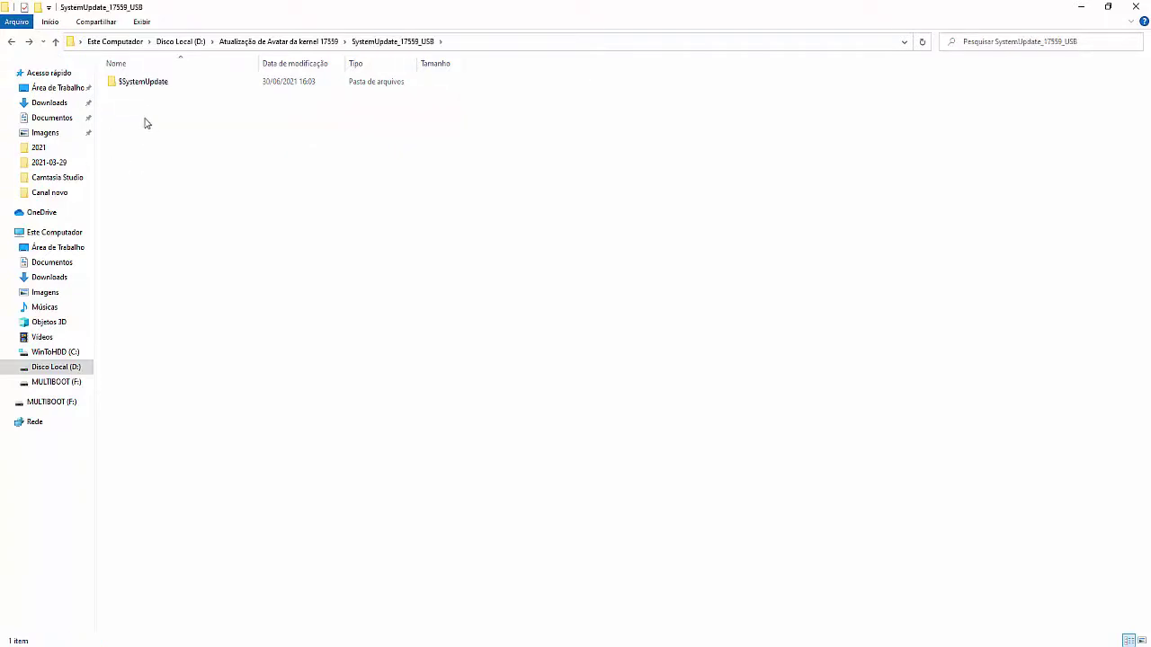
{"action": "left_click", "coordinate": [131, 87]}
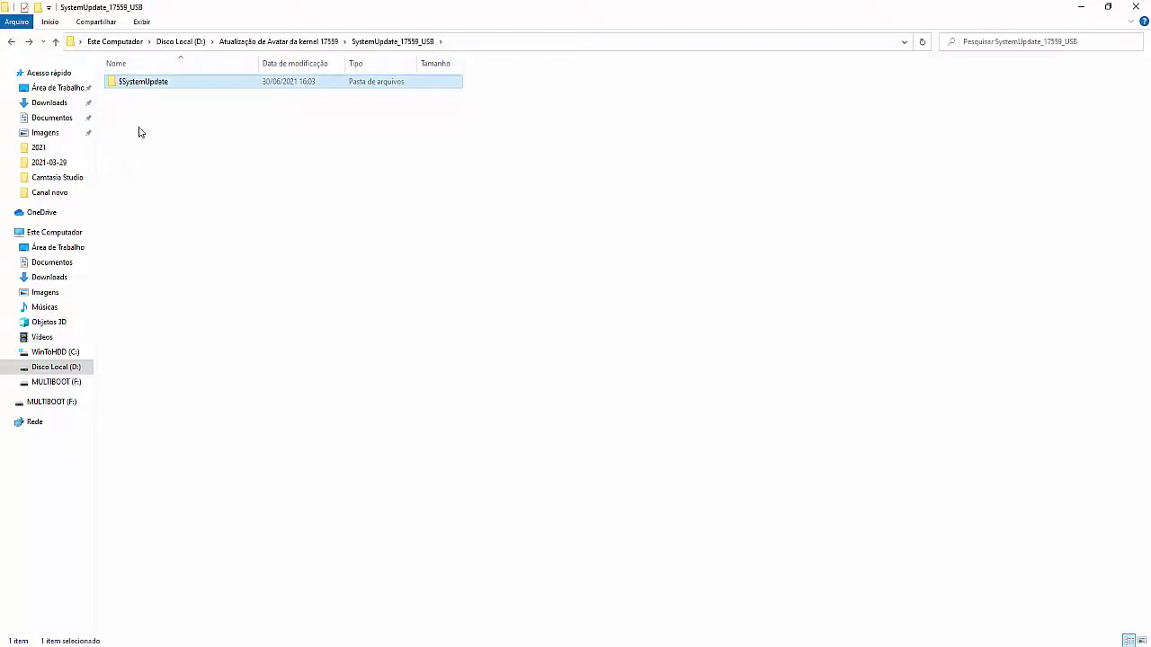
{"action": "double_click", "coordinate": [115, 88]}
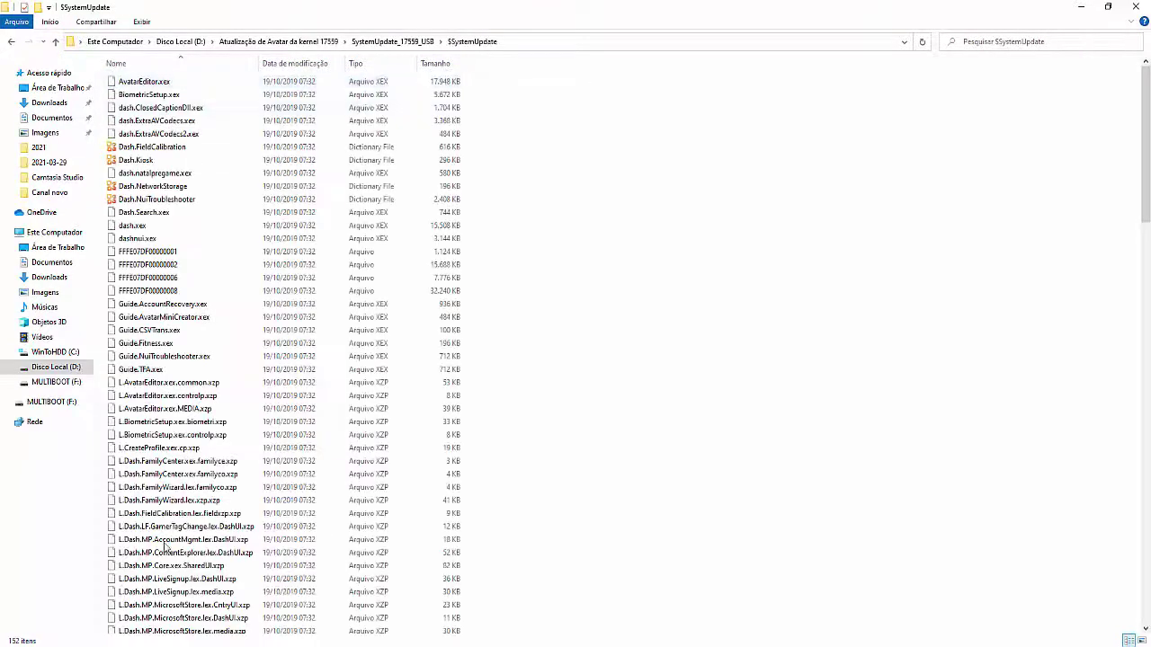
{"action": "key", "text": "alt+Left"}
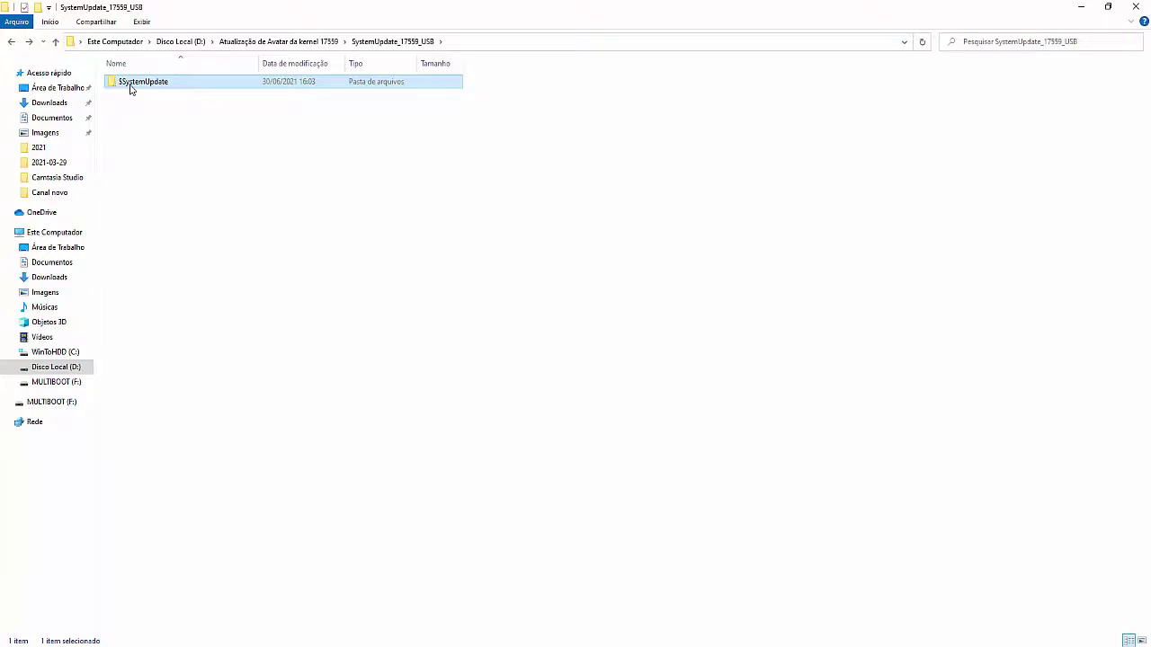
{"action": "left_click", "coordinate": [55, 41]}
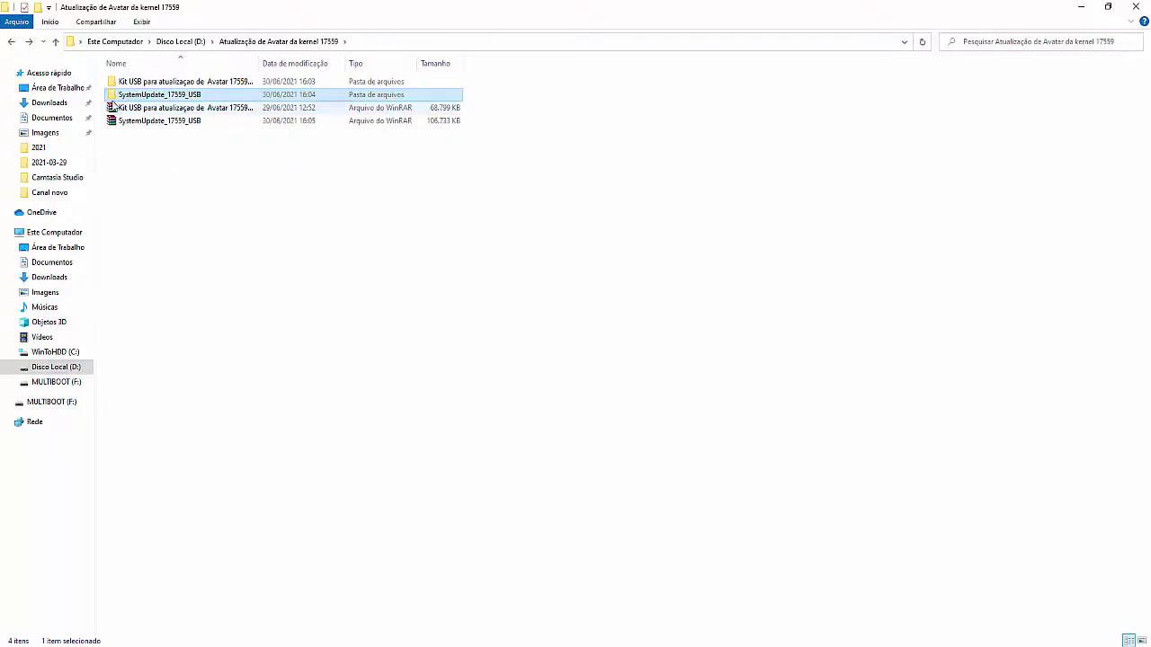
{"action": "double_click", "coordinate": [114, 99]}
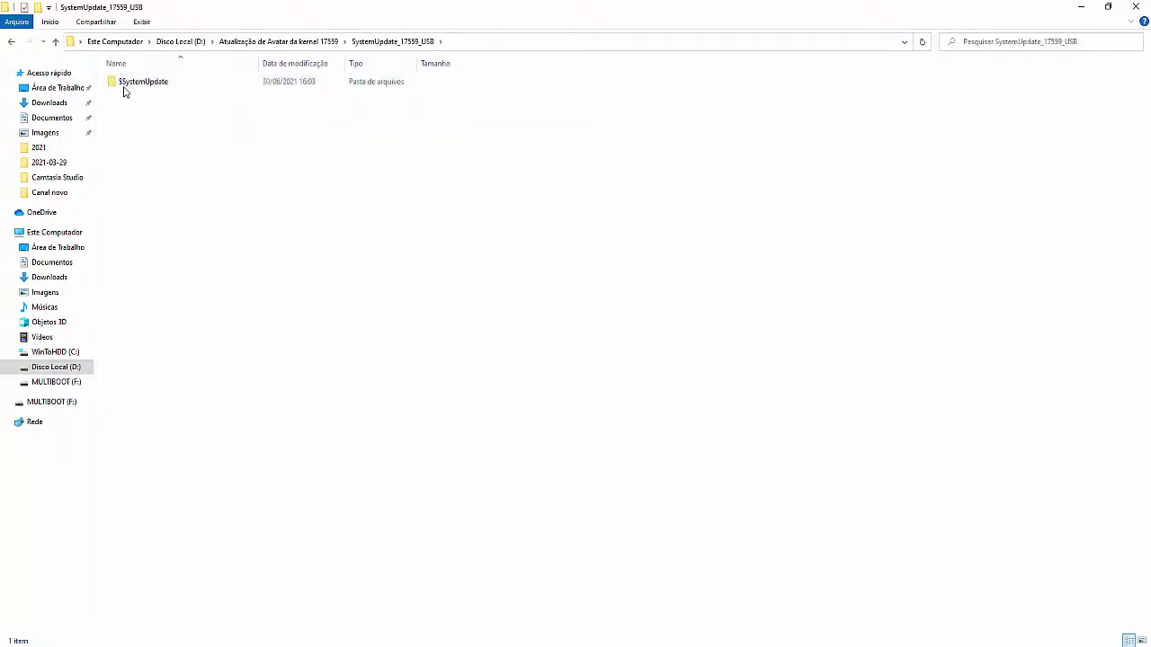
{"action": "left_click", "coordinate": [11, 44]}
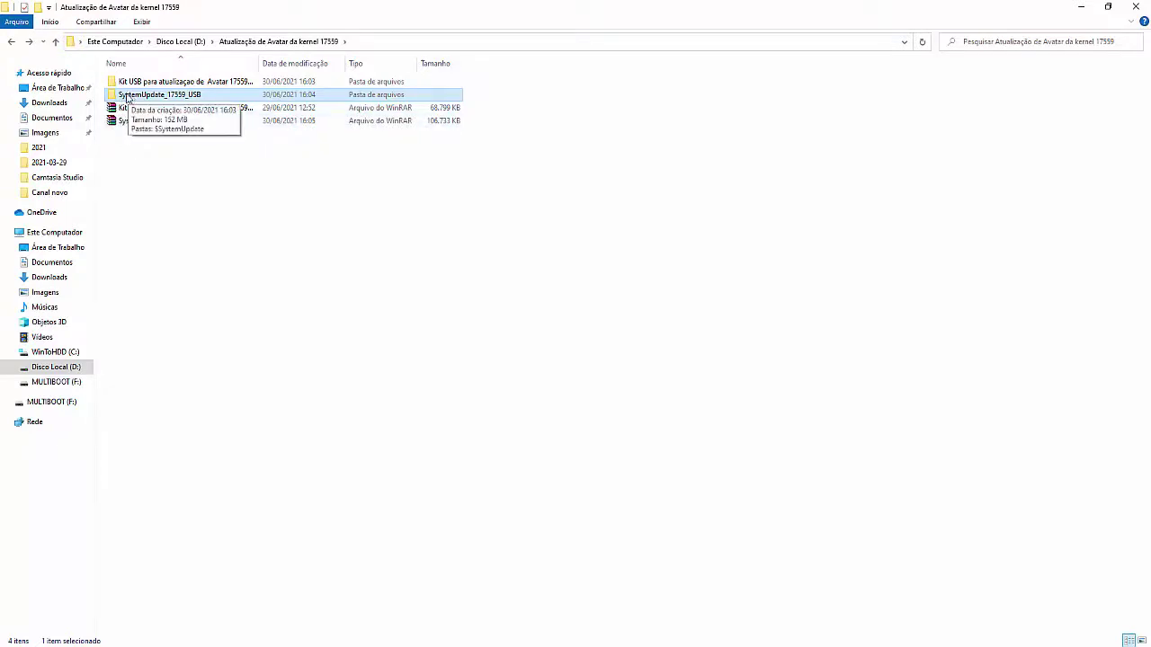
{"action": "left_click", "coordinate": [31, 42]}
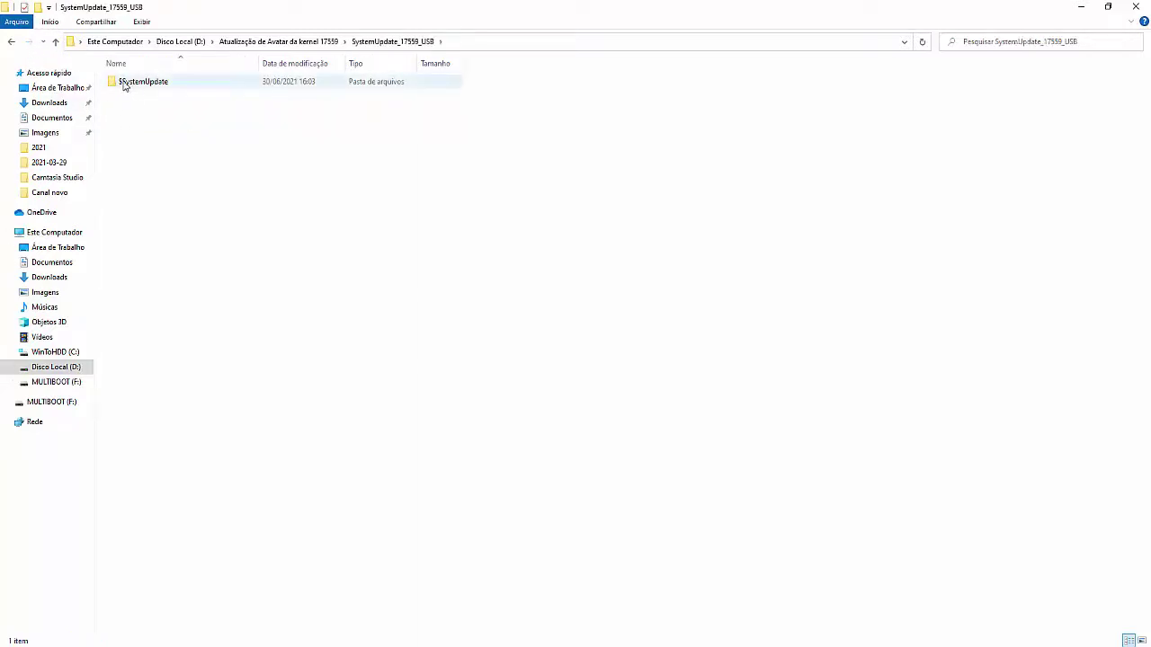
Copy the $SystemUpdate folder from SystemUpdate_17559_USB to the root of the MULTIBOOT (F:) drive.
{"action": "mouse_move", "coordinate": [124, 86]}
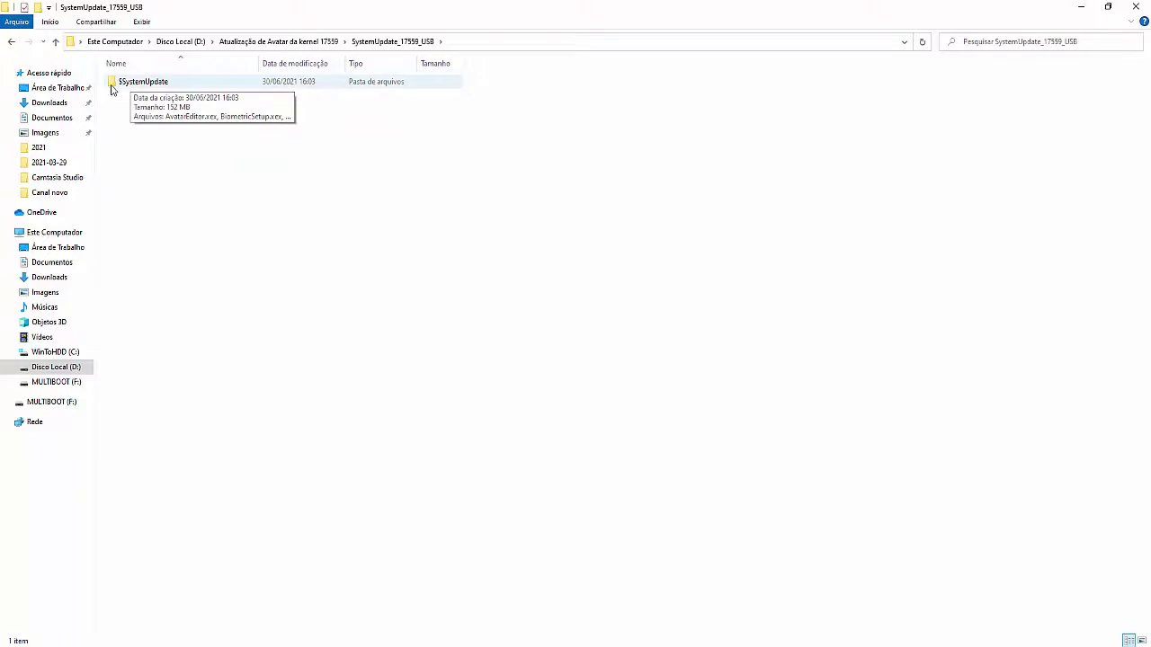
{"action": "left_click", "coordinate": [111, 89]}
{"action": "right_click", "coordinate": [111, 89]}
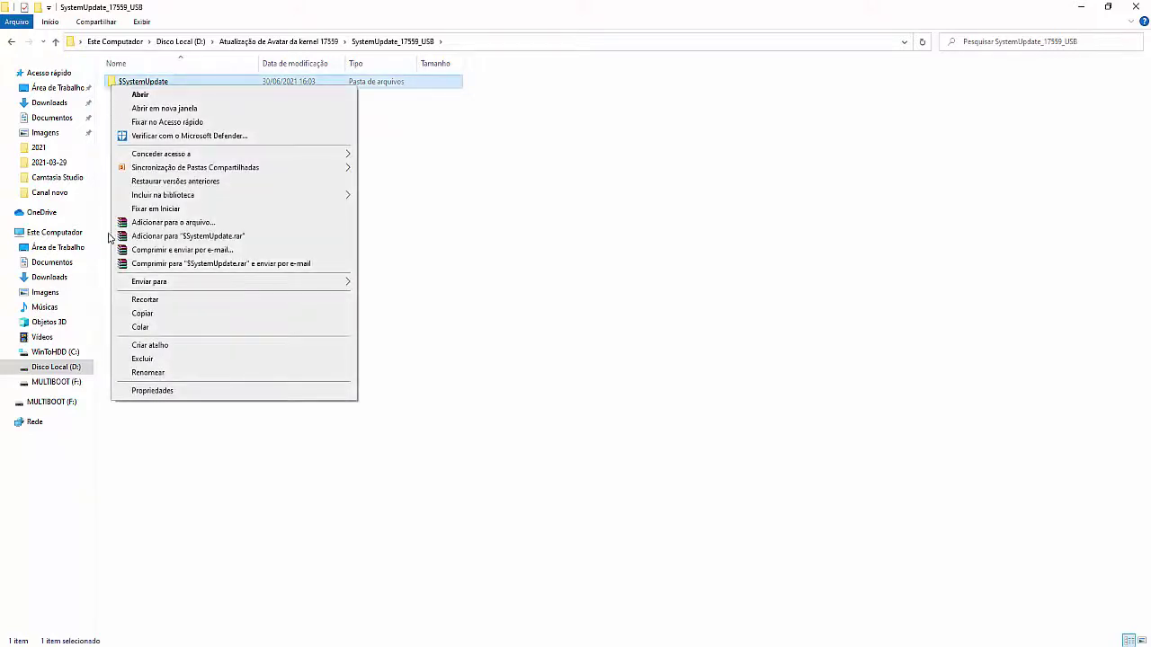
{"action": "left_click", "coordinate": [142, 315]}
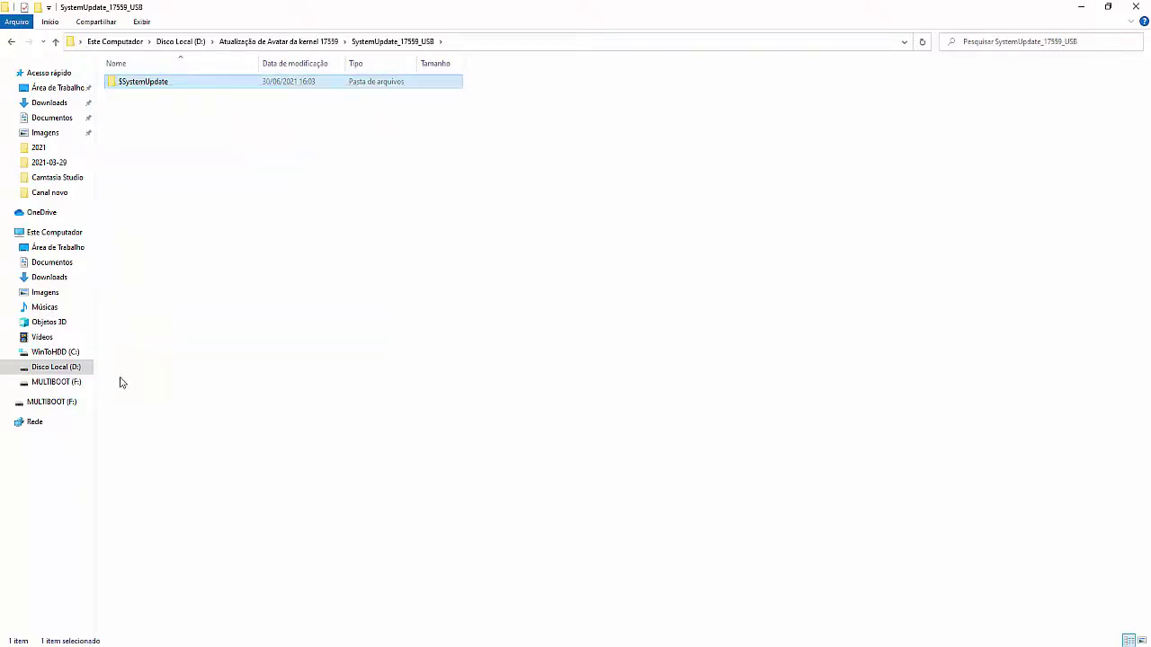
{"action": "left_click", "coordinate": [70, 385]}
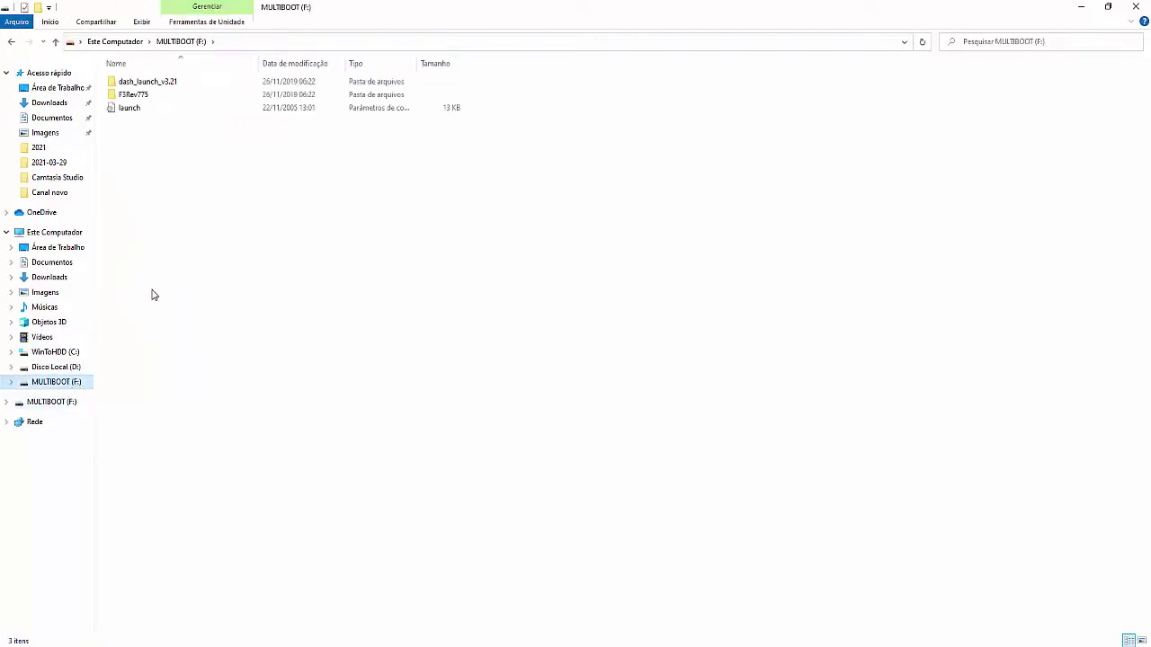
{"action": "right_click", "coordinate": [140, 166]}
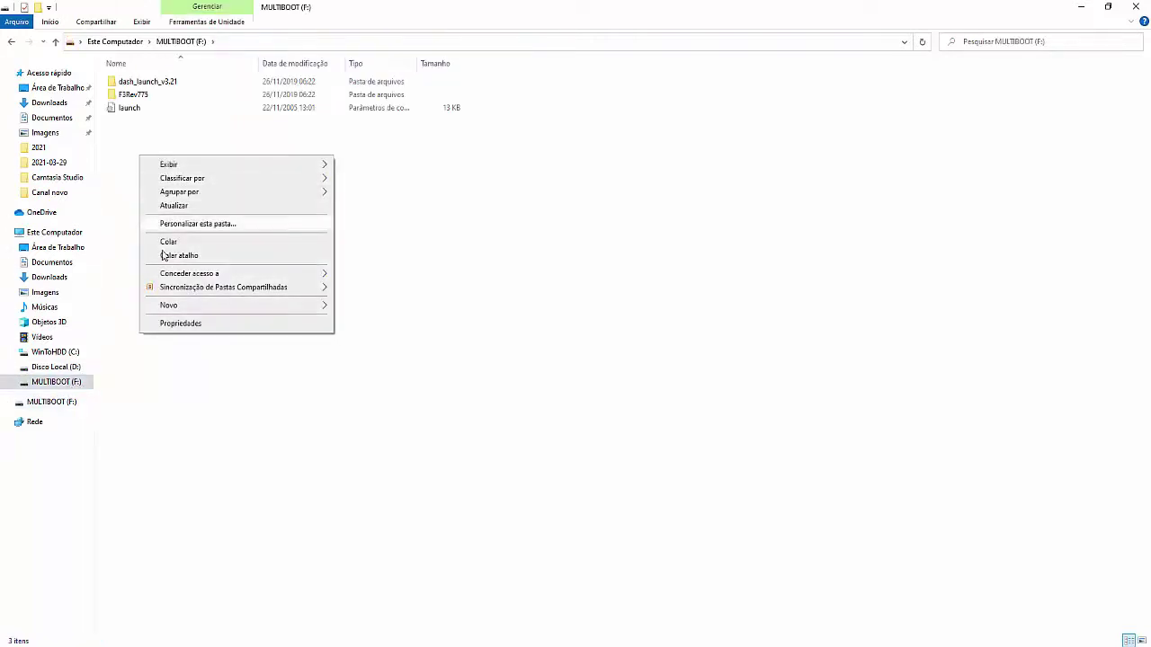
{"action": "left_click", "coordinate": [172, 241]}
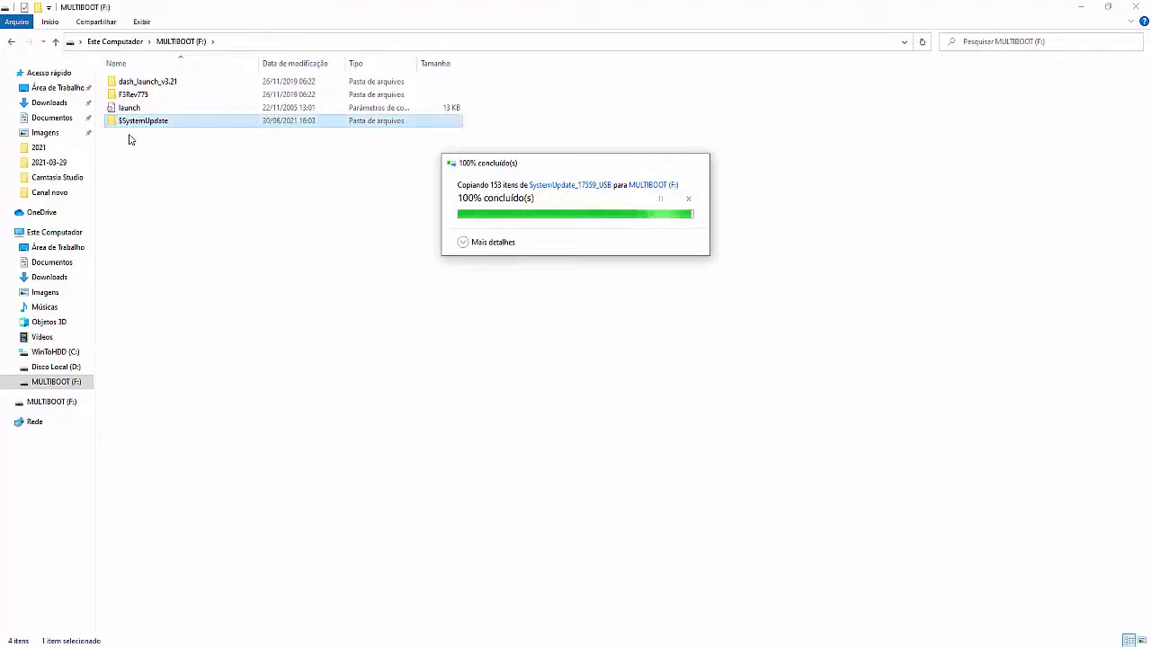
{"action": "left_click", "coordinate": [171, 190]}
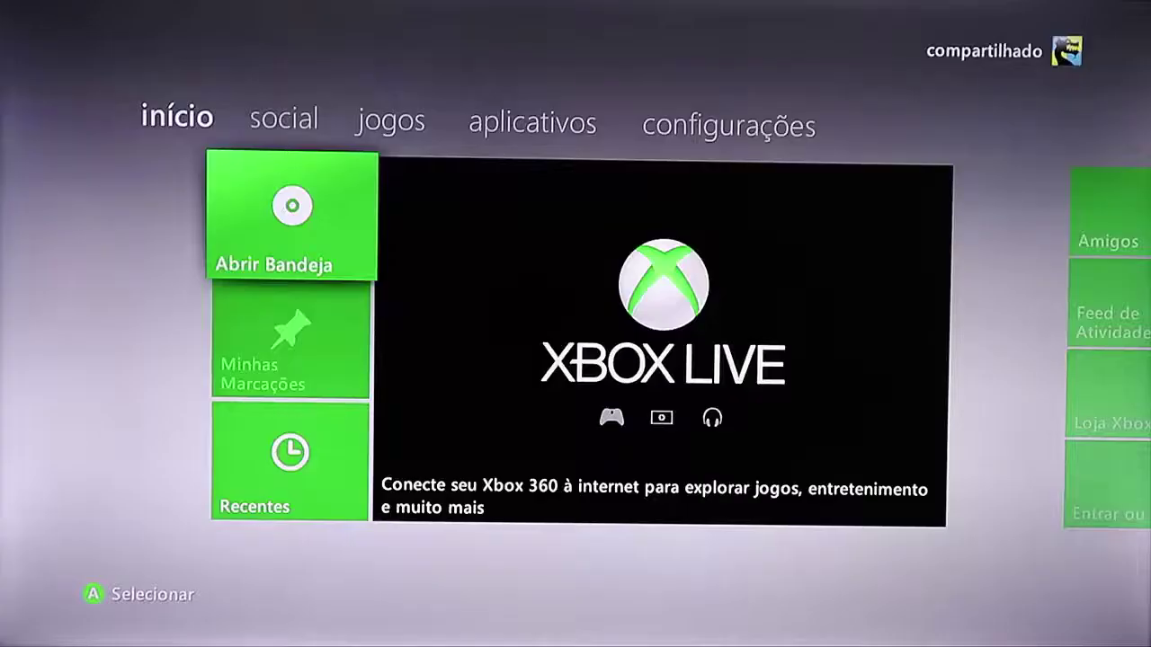
Switch to the Xbox 360 dashboard and open Configurações do Console within the system settings.
{"action": "key", "text": "Right"}
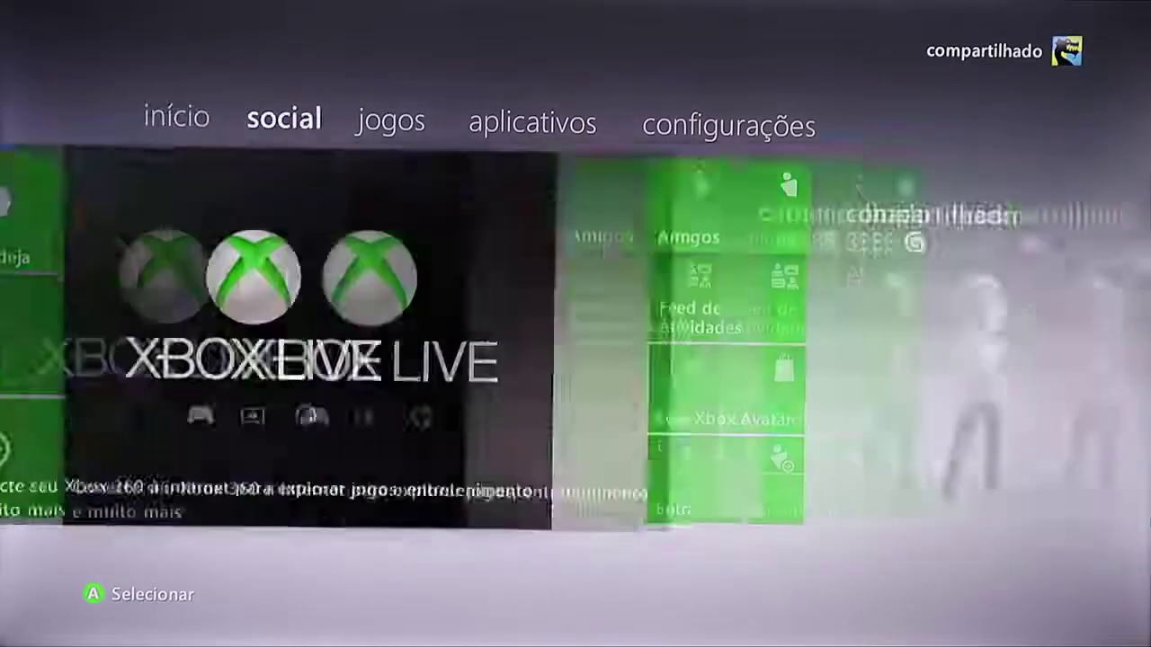
{"action": "key", "text": "Right"}
{"action": "key", "text": "Right"}
{"action": "key", "text": "Right"}
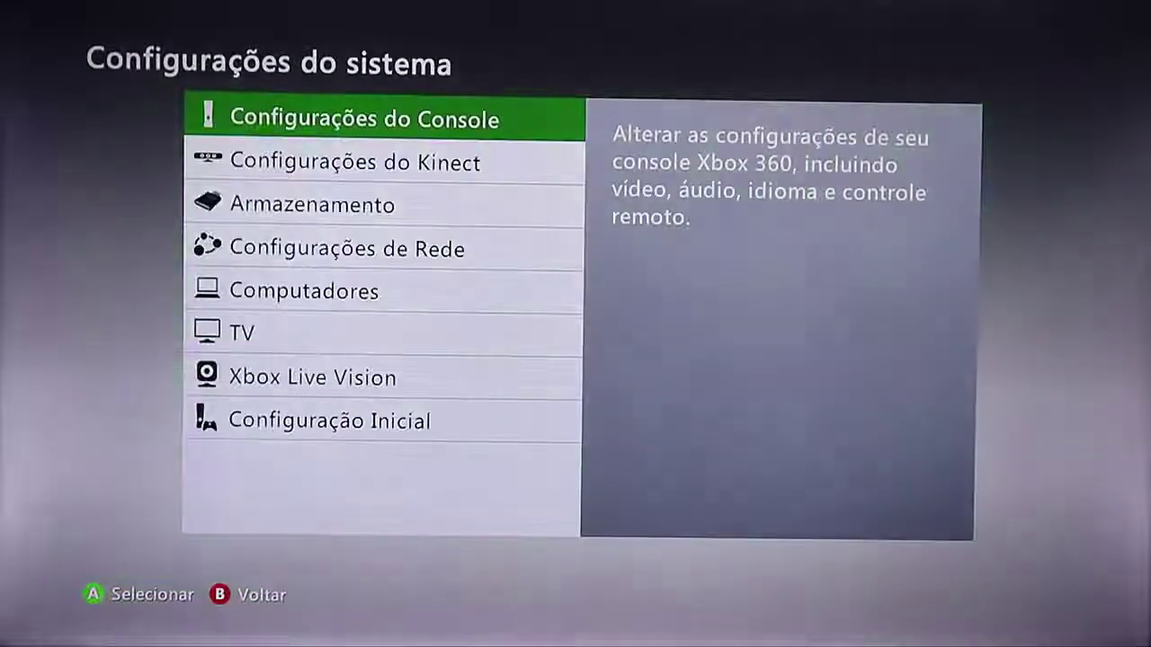
{"action": "key", "text": "Return"}
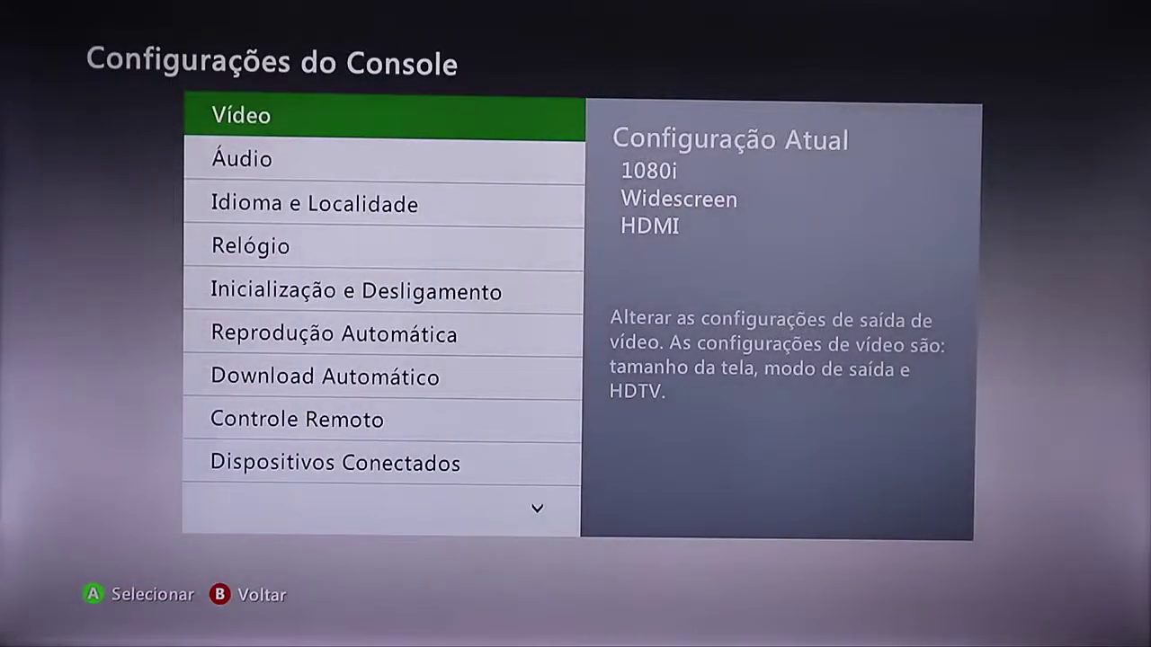
{"action": "key", "text": "Escape"}
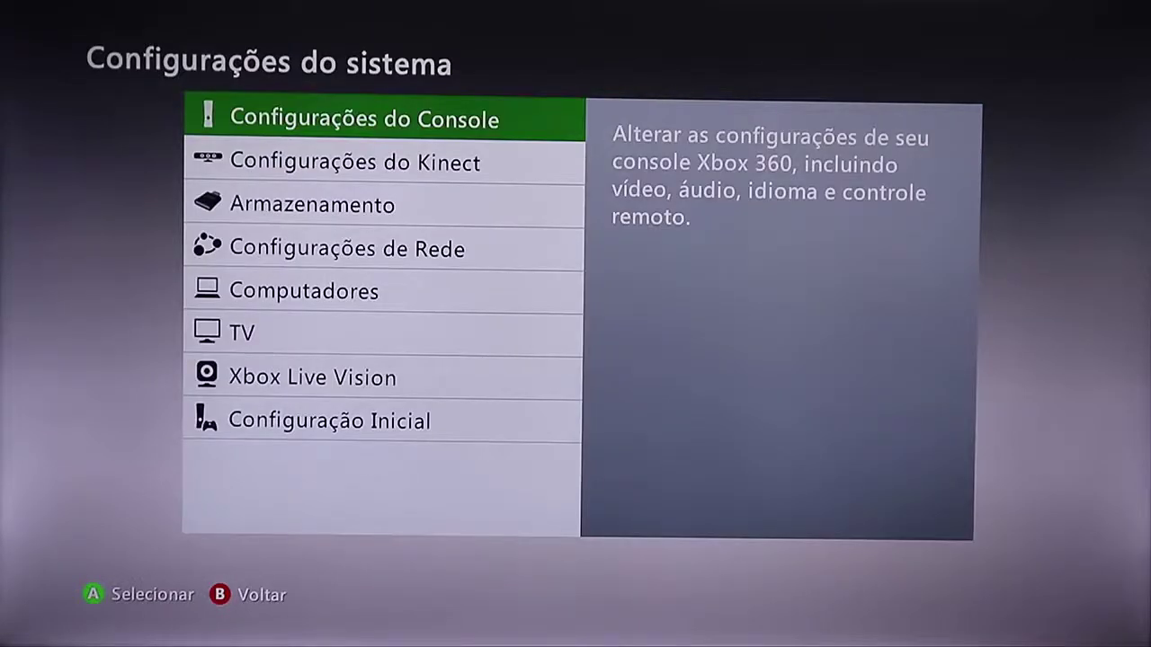
{"action": "key", "text": "Return"}
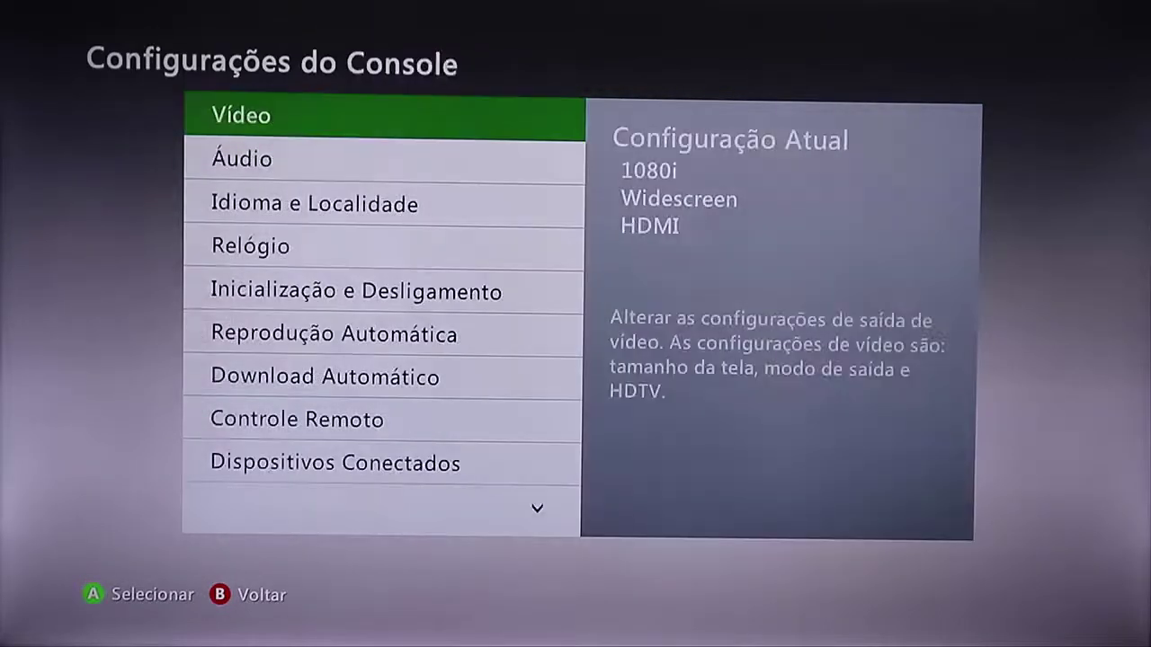
Check the dashboard version shown for Informações do Sistema and return to Configurações do sistema.
{"action": "key", "text": "Down"}
{"action": "key", "text": "Down"}
{"action": "key", "text": "Down"}
{"action": "key", "text": "Down"}
{"action": "key", "text": "Down"}
{"action": "key", "text": "Down"}
{"action": "key", "text": "Down"}
{"action": "key", "text": "Down"}
{"action": "key", "text": "Down"}
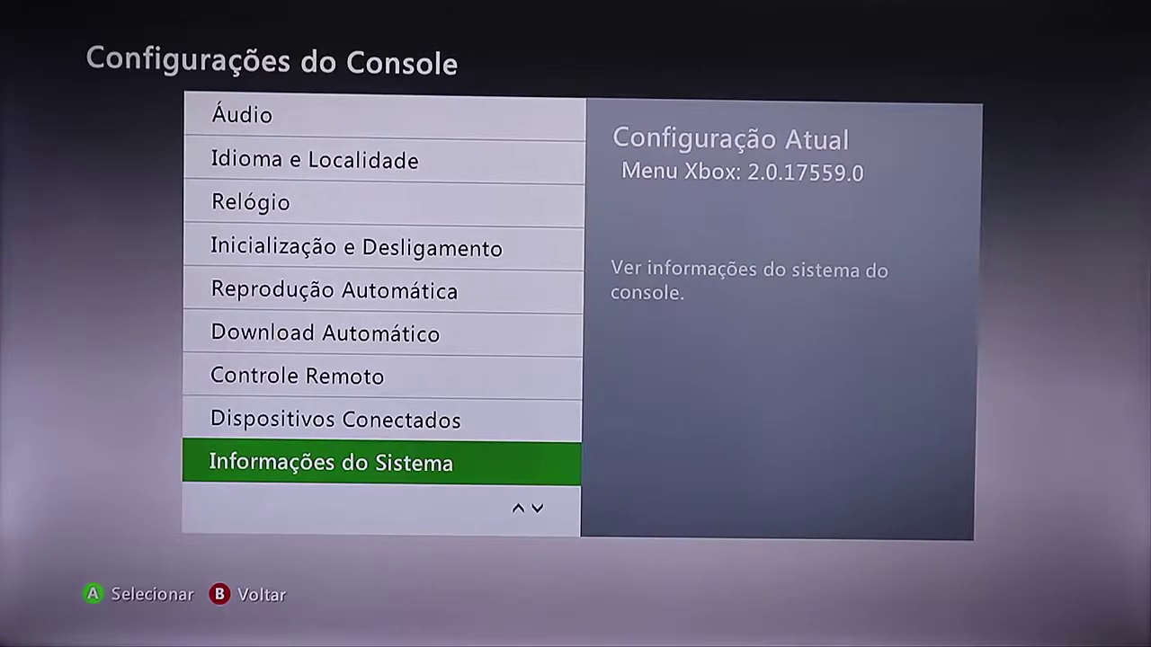
{"action": "key", "text": "Escape"}
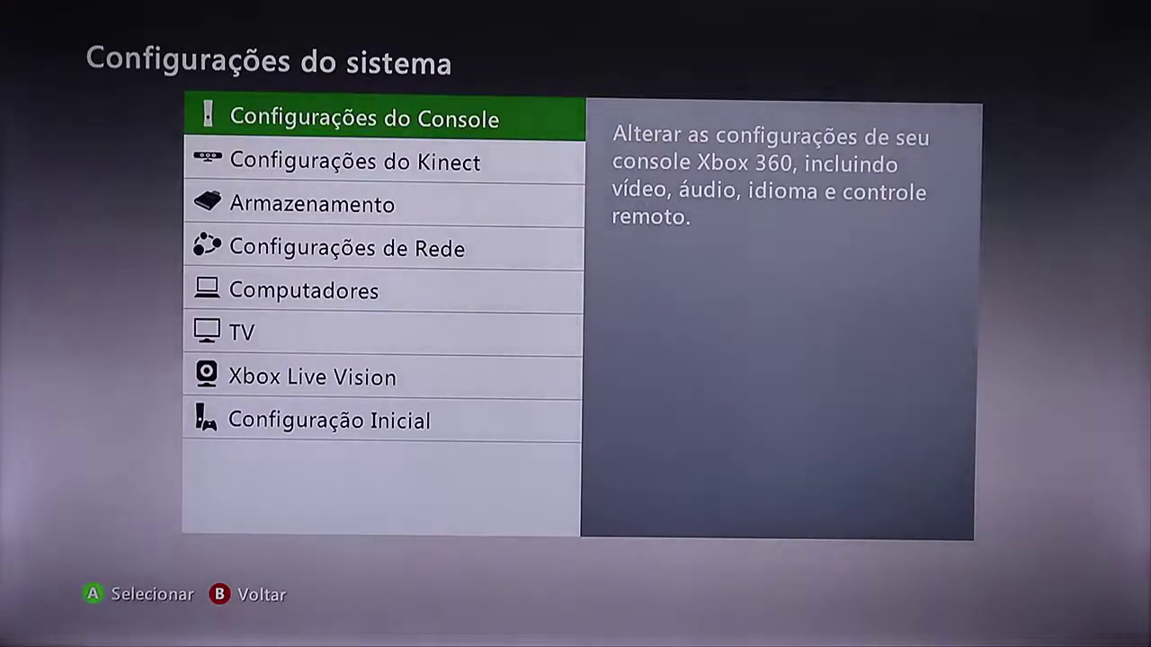
Open Armazenamento and review the listed storage devices, moving from Disco Rígido to Unidade de Memória.
{"action": "key", "text": "Down"}
{"action": "key", "text": "Down"}
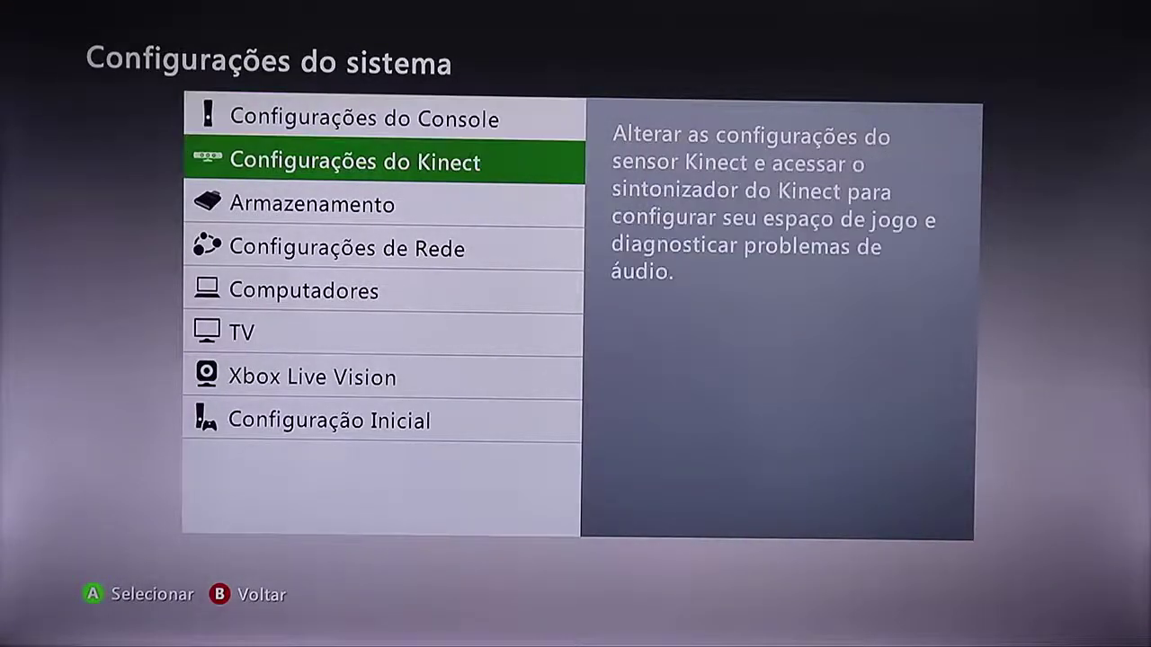
{"action": "key", "text": "Return"}
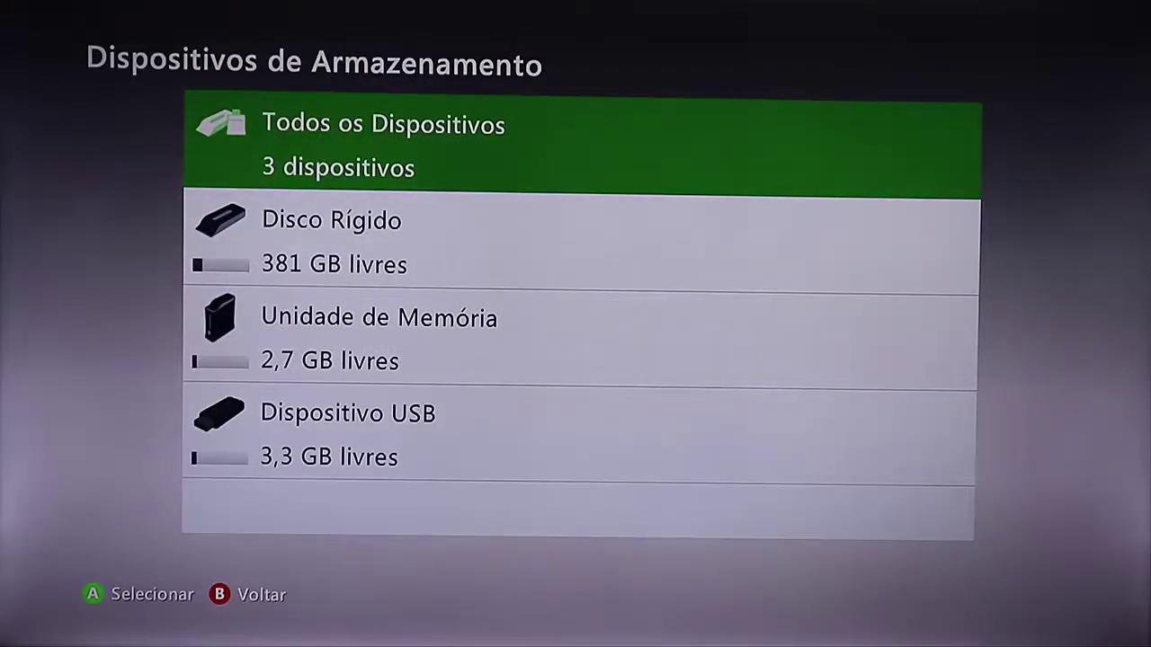
{"action": "key", "text": "Down"}
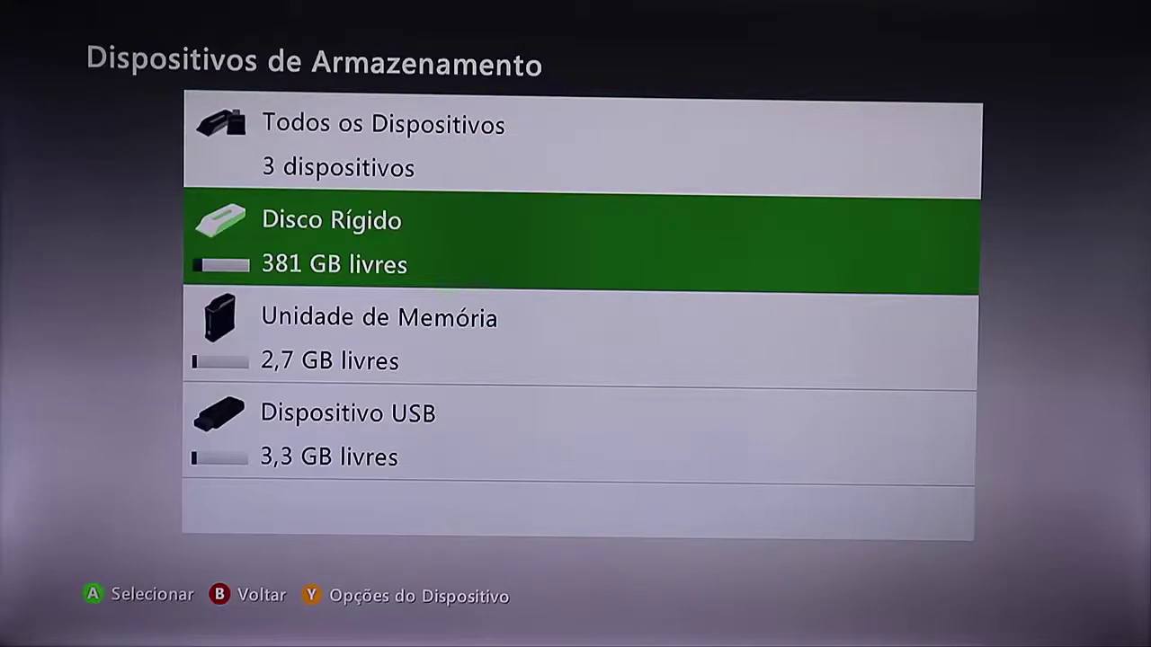
{"action": "key", "text": "Down"}
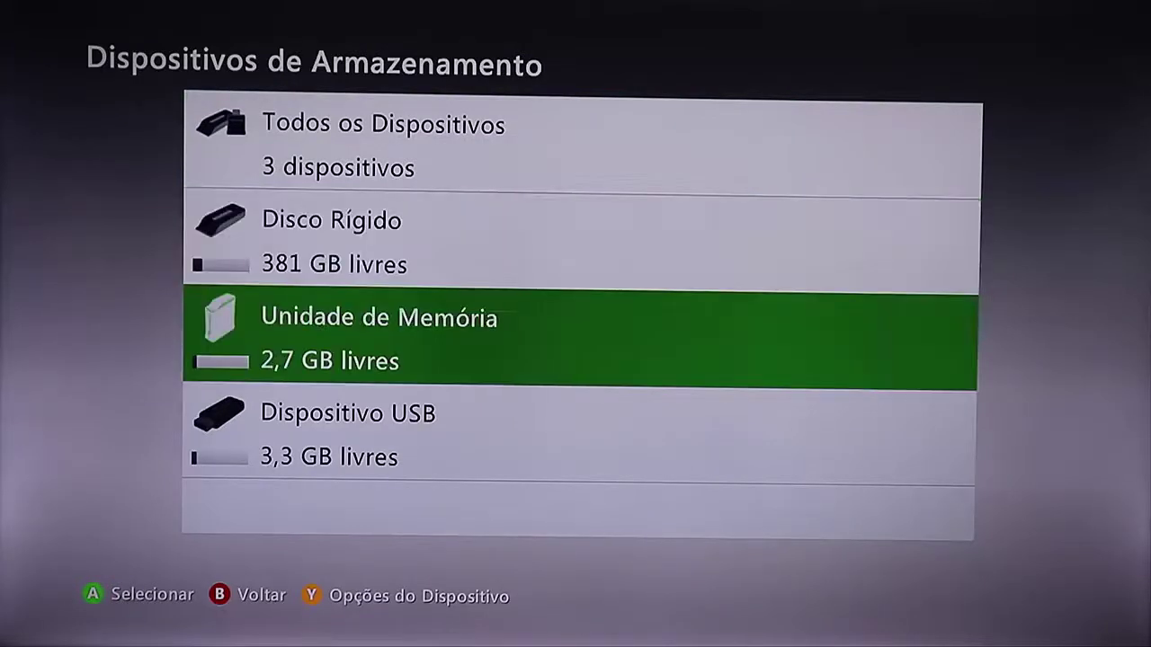